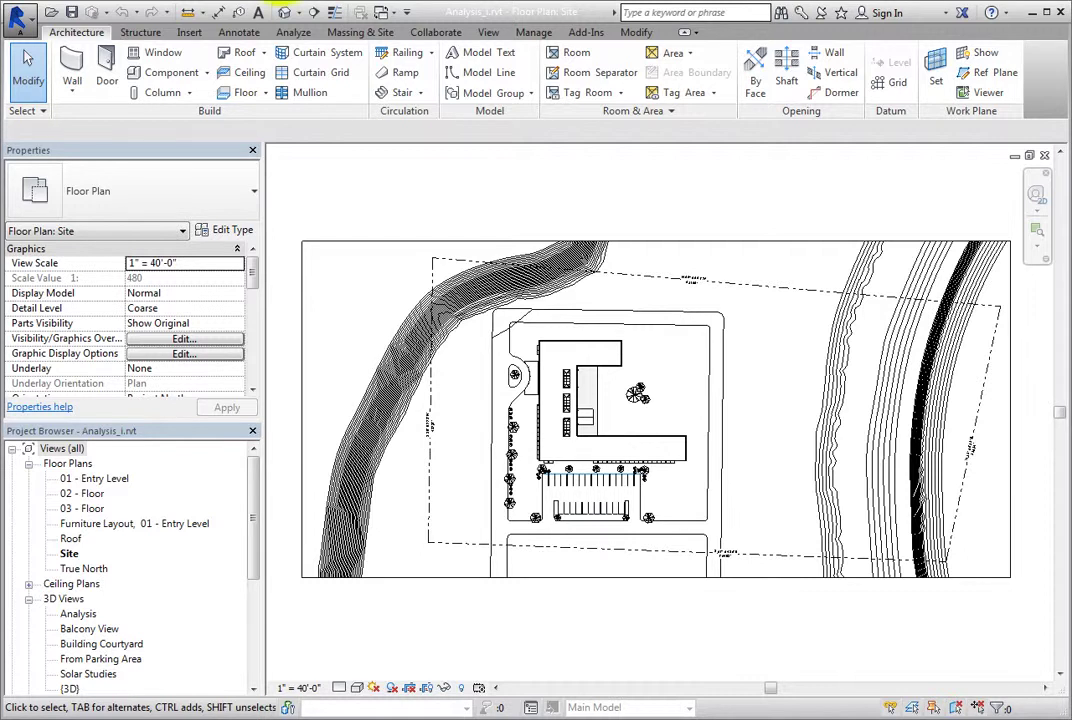
On the Analyze tab, switch energy analysis from conceptual mass mode to building element mode.
click(293, 32)
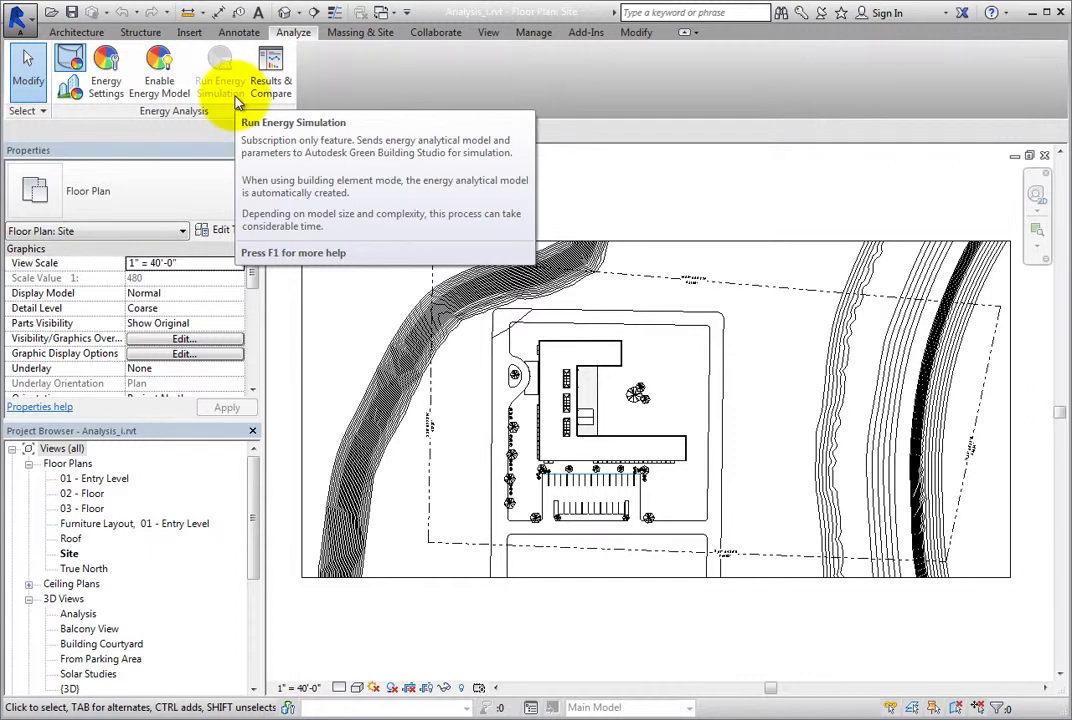
click(72, 62)
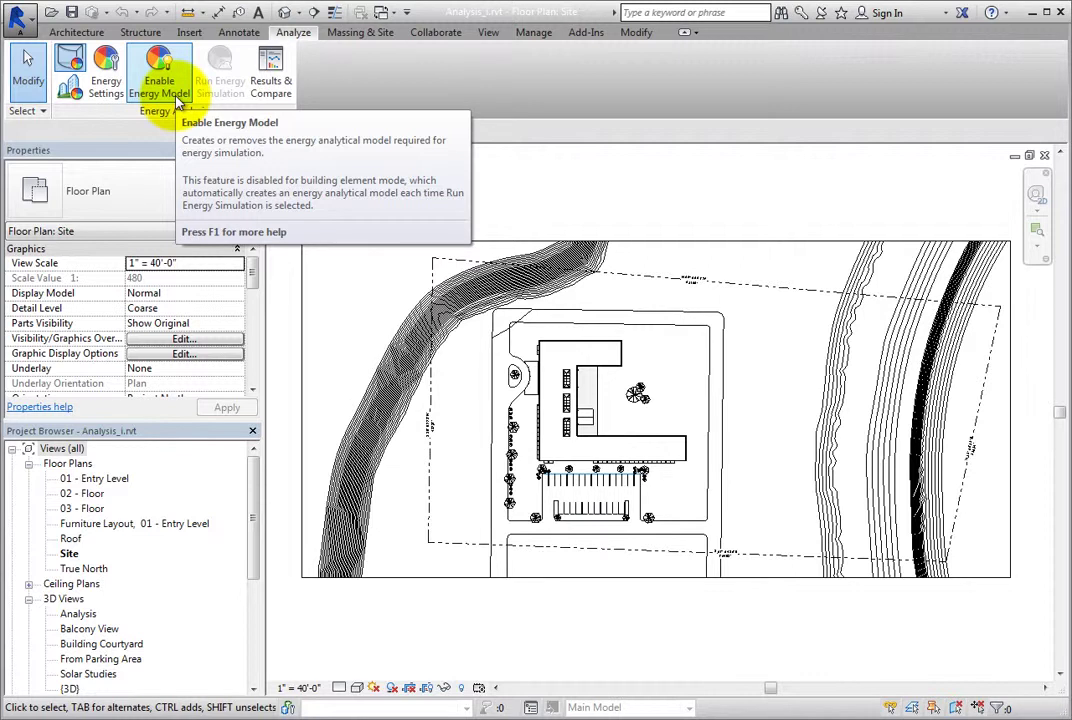
click(69, 97)
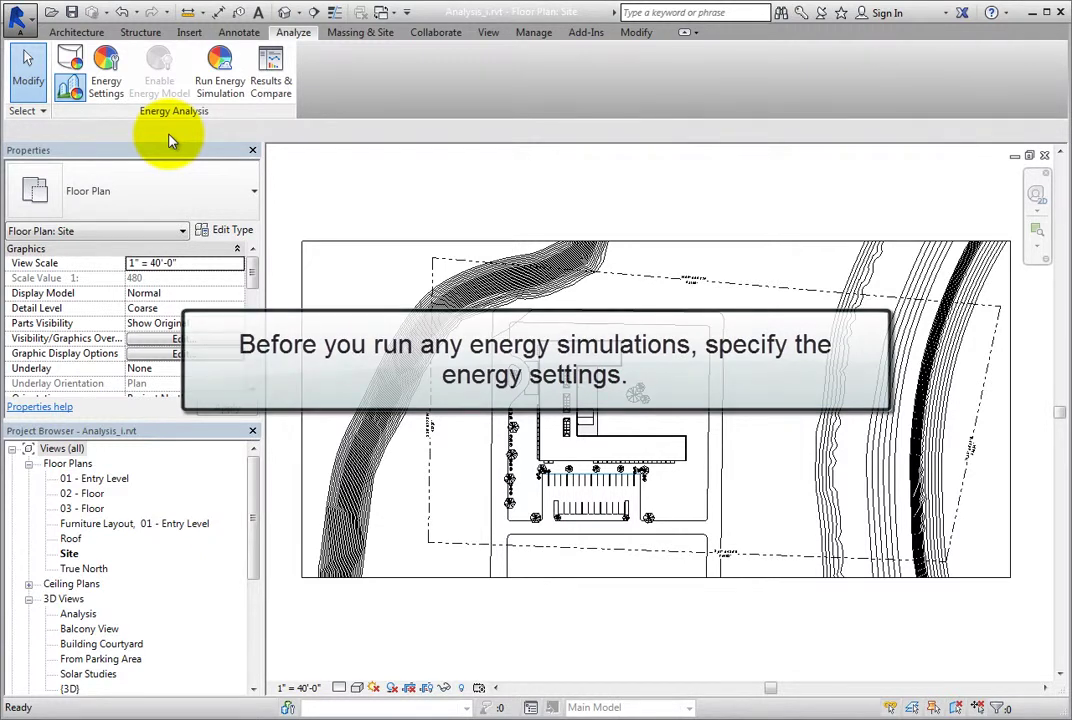
Open Energy Settings, scroll the parameters, and review the Building Type list, keeping Office.
click(106, 85)
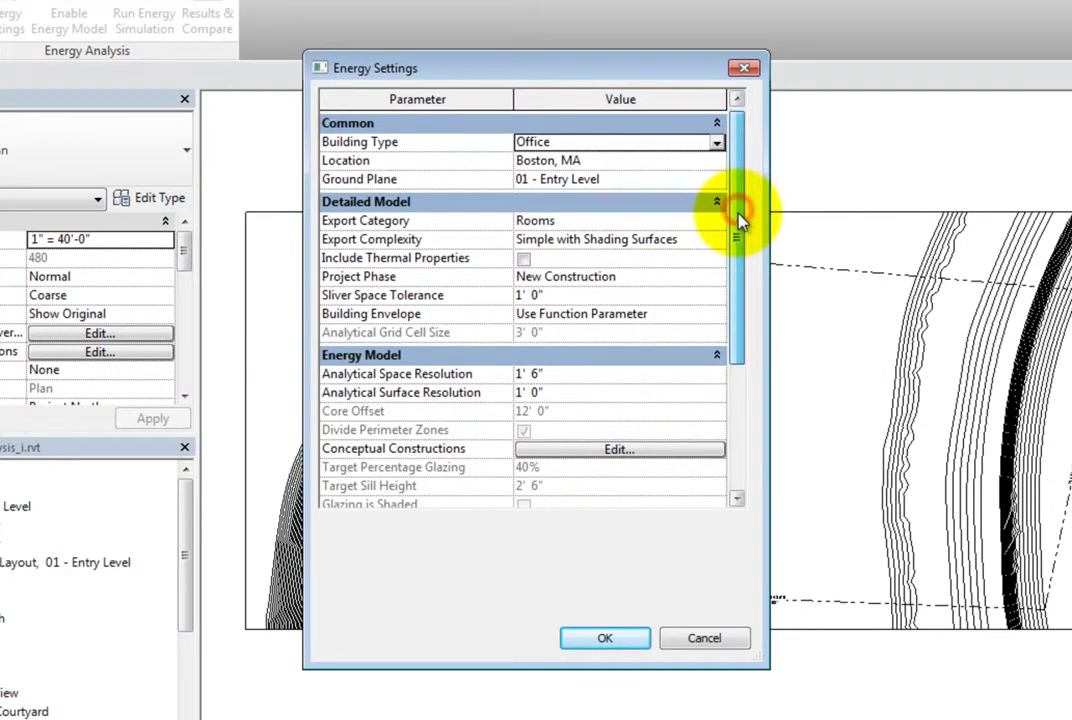
drag(740, 218, 736, 347)
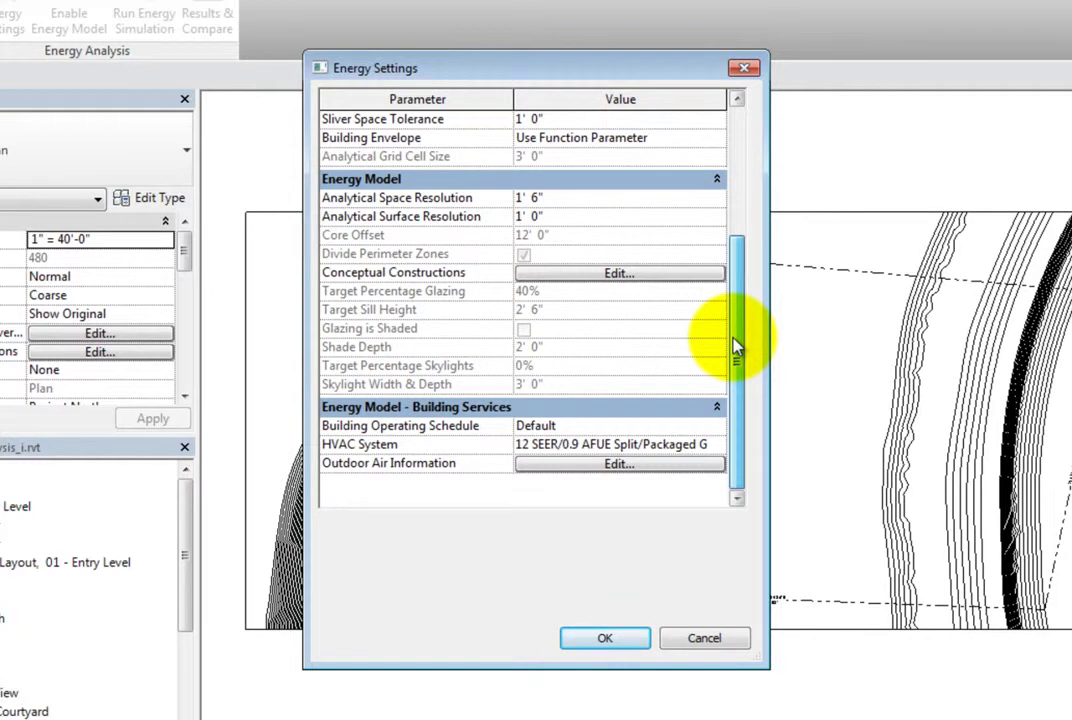
drag(736, 347, 736, 205)
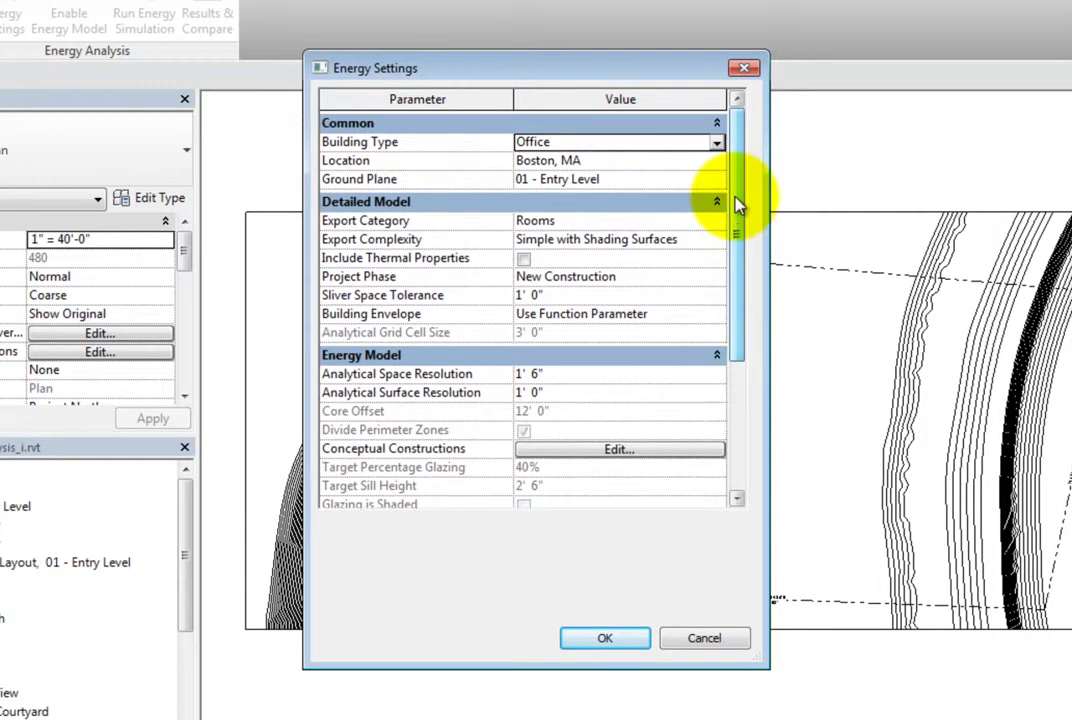
click(716, 143)
click(716, 143)
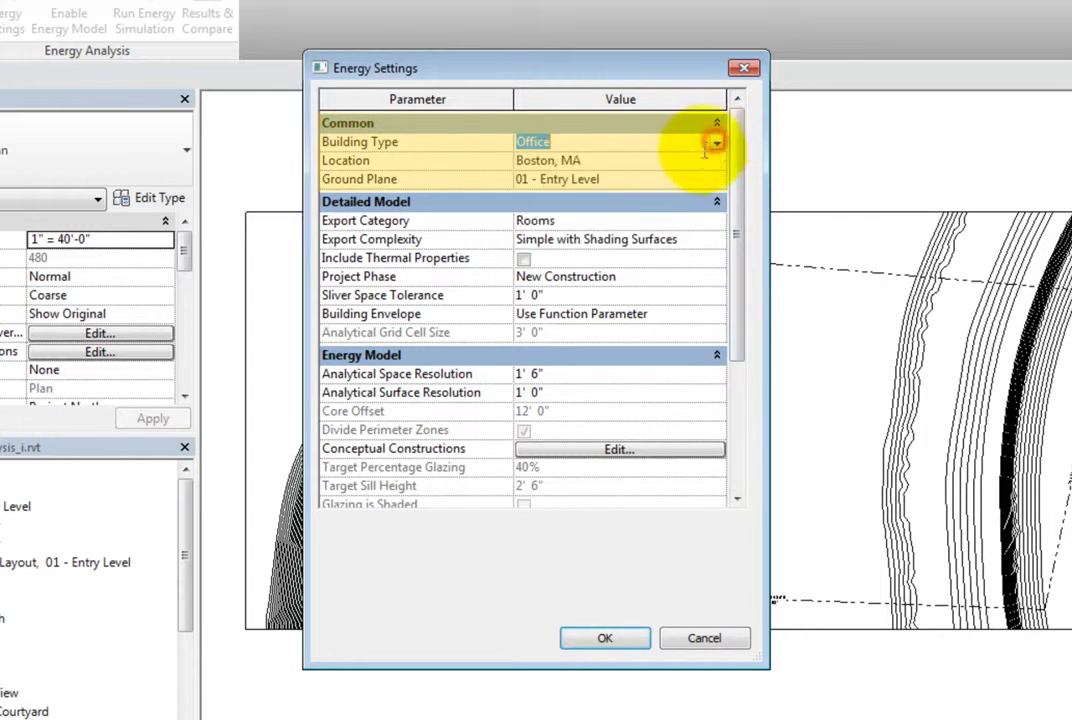
click(664, 181)
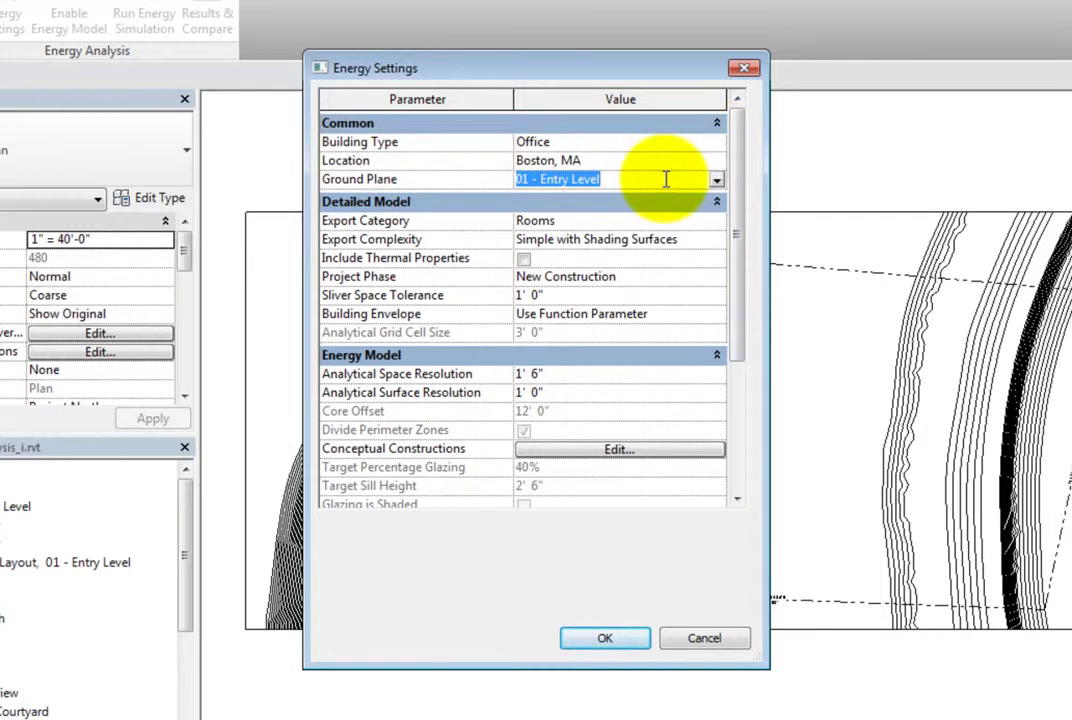
click(664, 141)
click(716, 143)
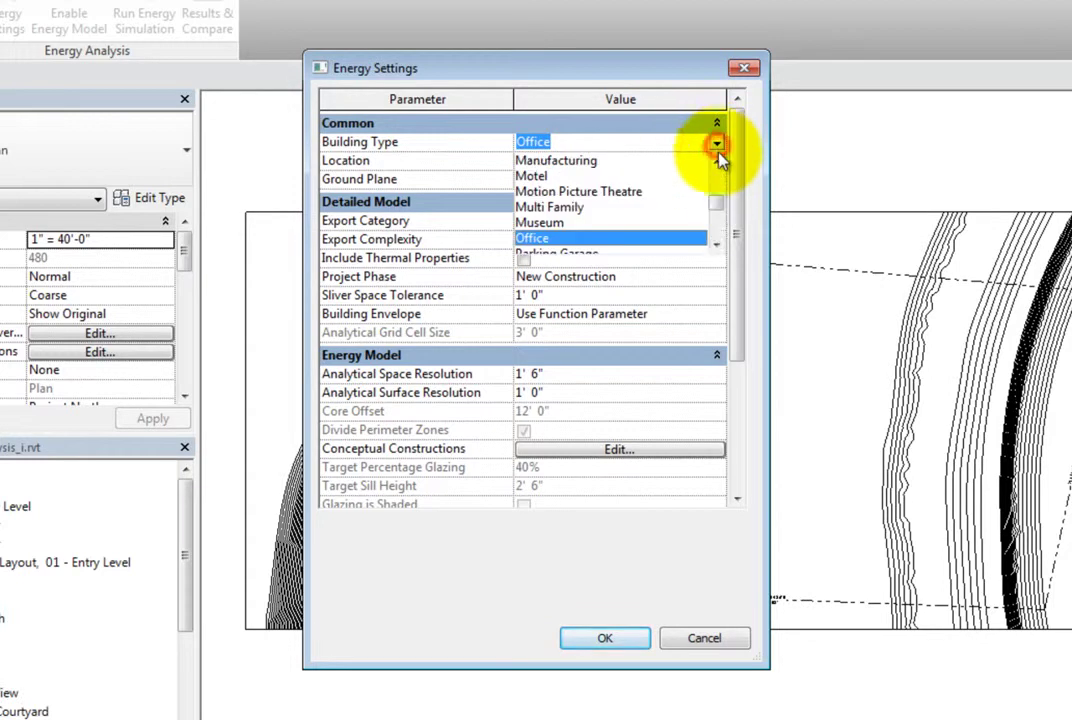
mouse_move(717, 203)
mouse_down()
mouse_move(722, 179)
mouse_move(721, 233)
mouse_move(718, 215)
mouse_up()
click(718, 150)
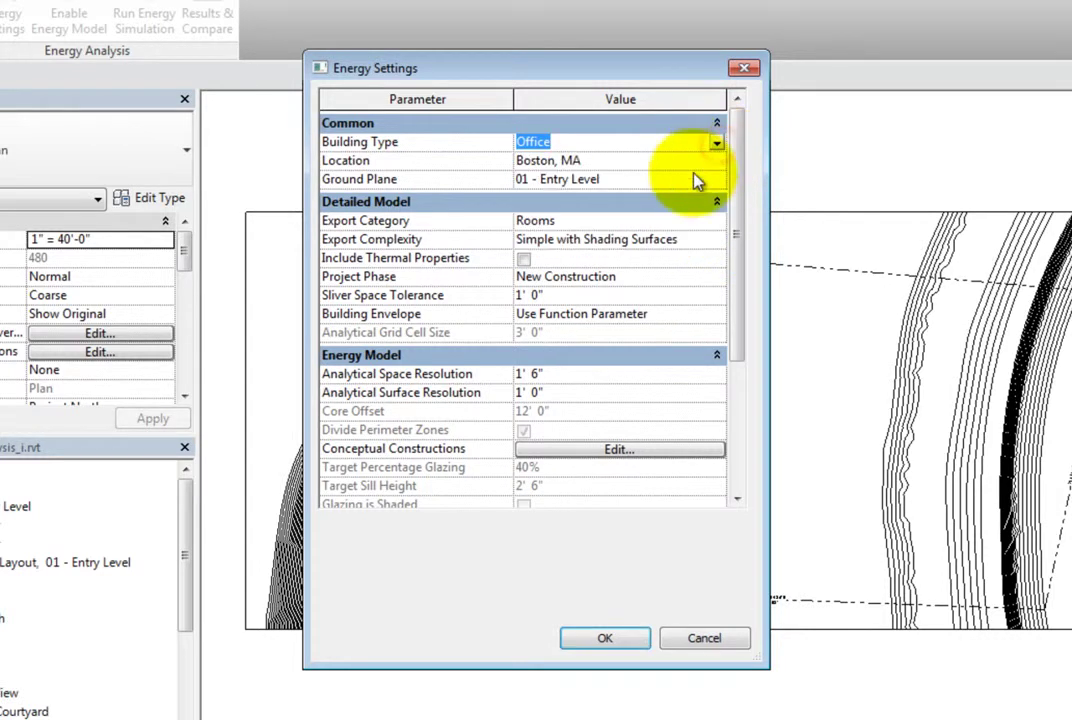
Review the available levels for Ground Plane, keeping 01 - Entry Level.
click(672, 179)
click(716, 180)
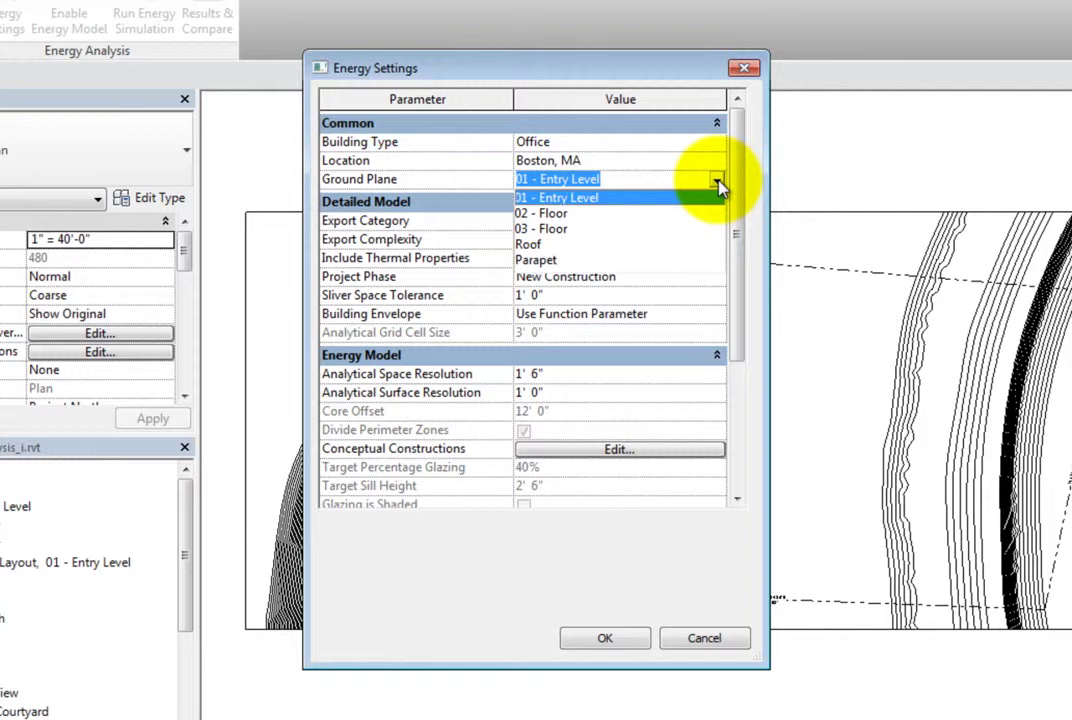
click(718, 180)
click(648, 161)
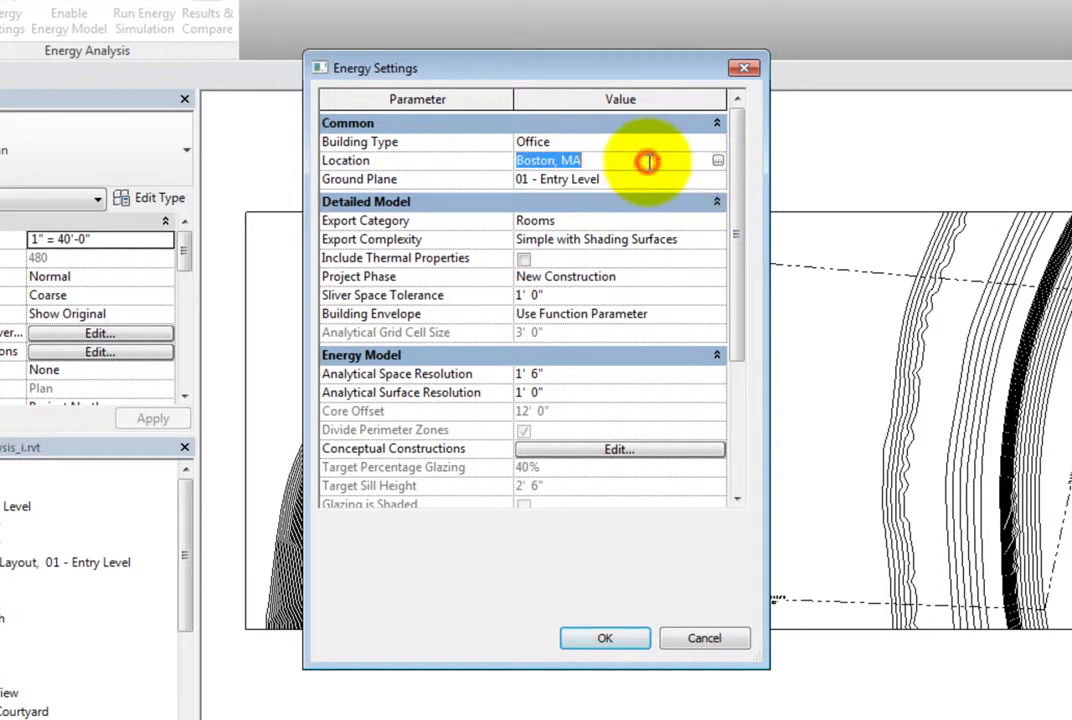
Keep the project location at Boston, MA, defined by Internet Mapping Service.
click(718, 161)
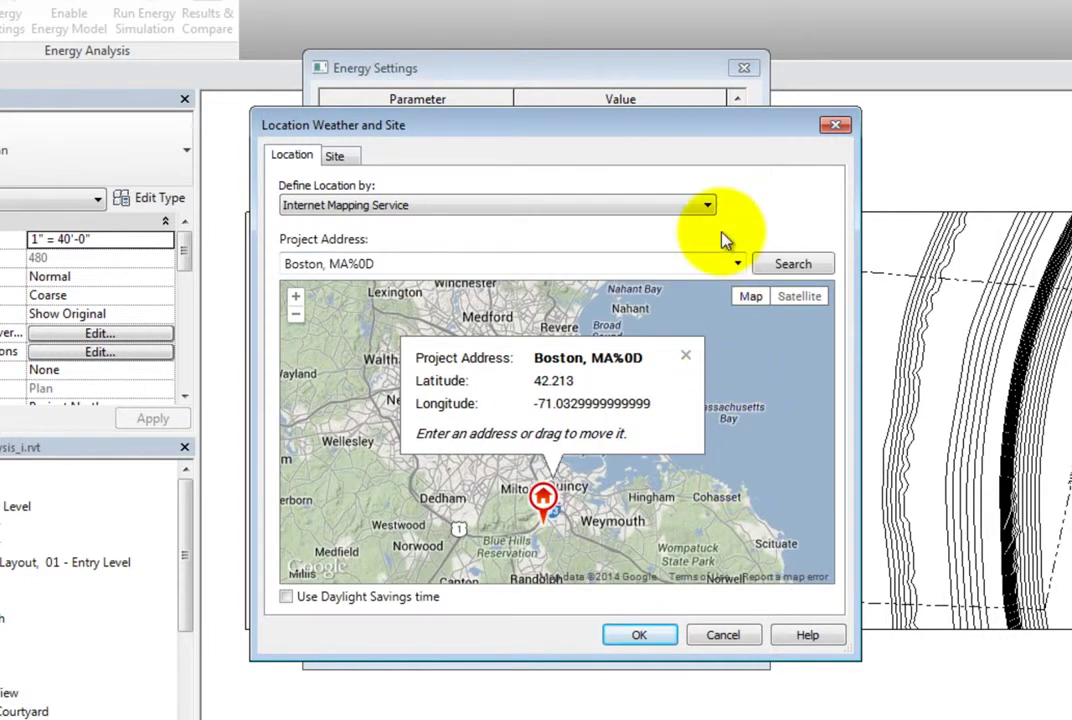
click(705, 210)
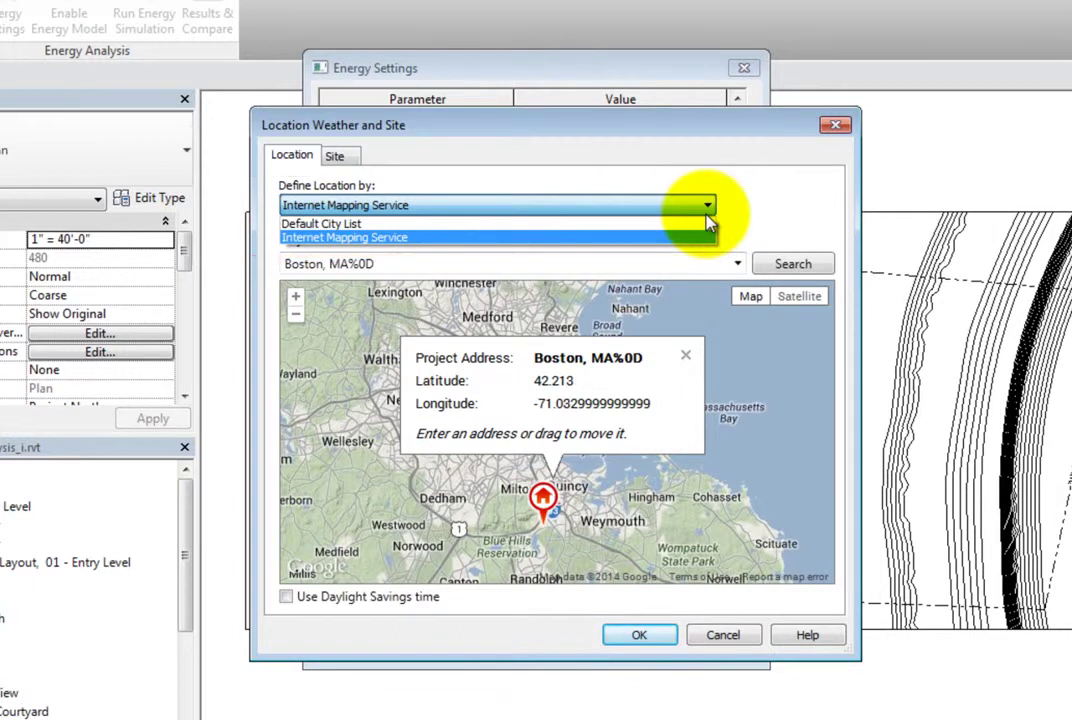
click(706, 214)
click(664, 636)
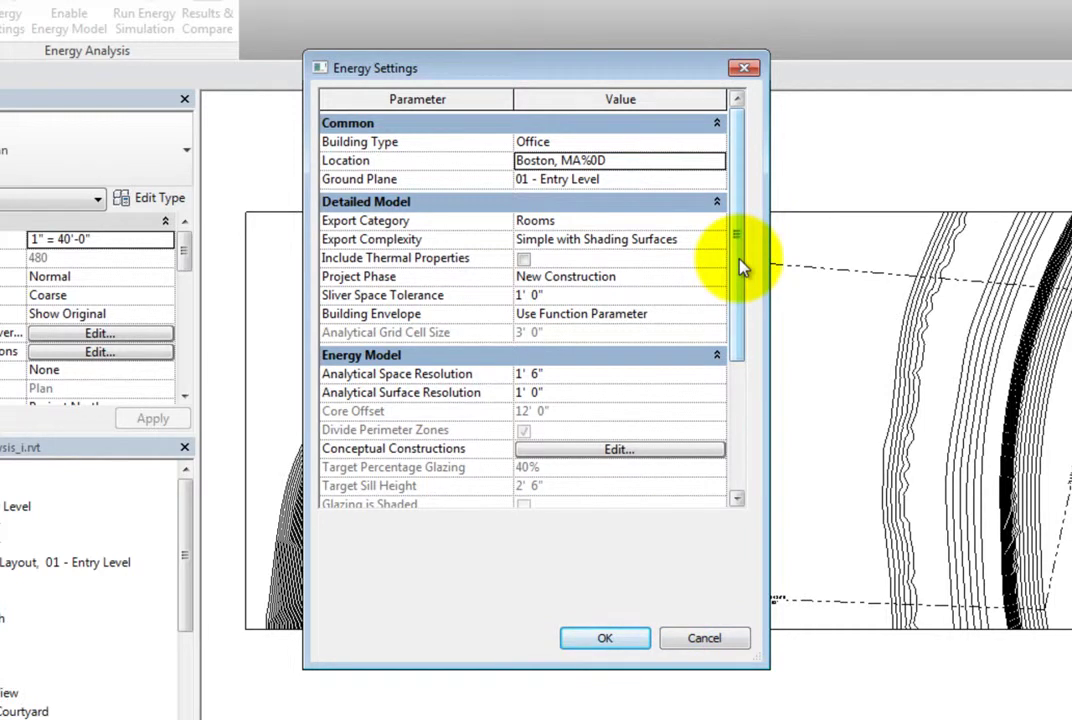
Keep Export Category as Rooms and Export Complexity as Simple with Shading Surfaces.
drag(742, 267, 742, 325)
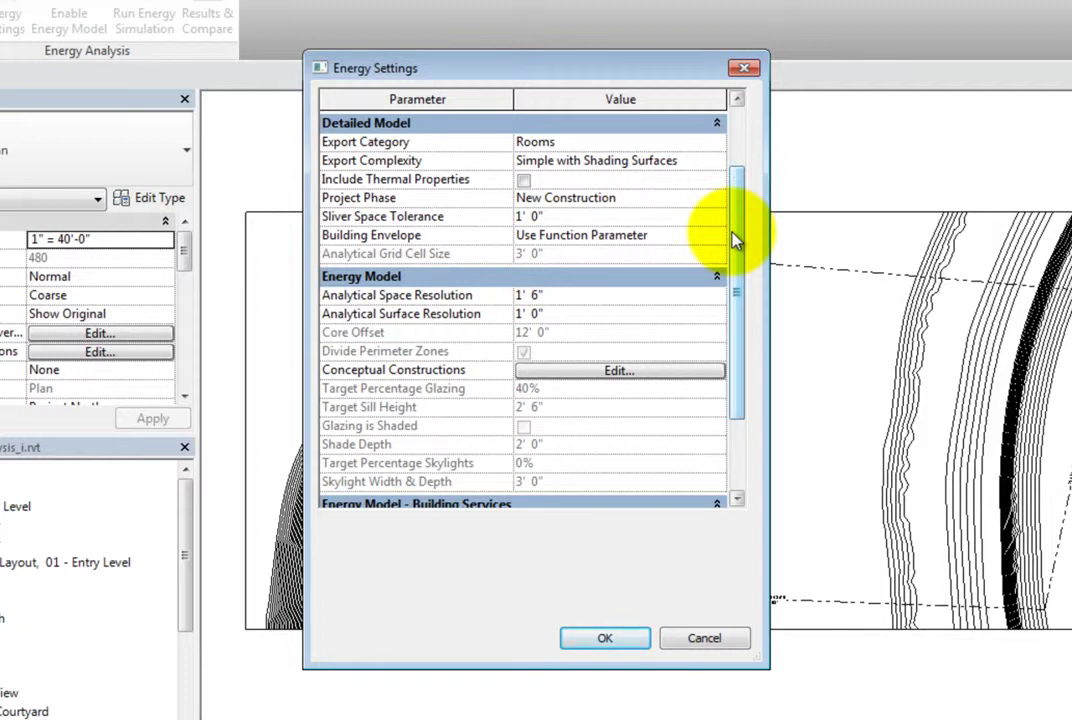
click(677, 142)
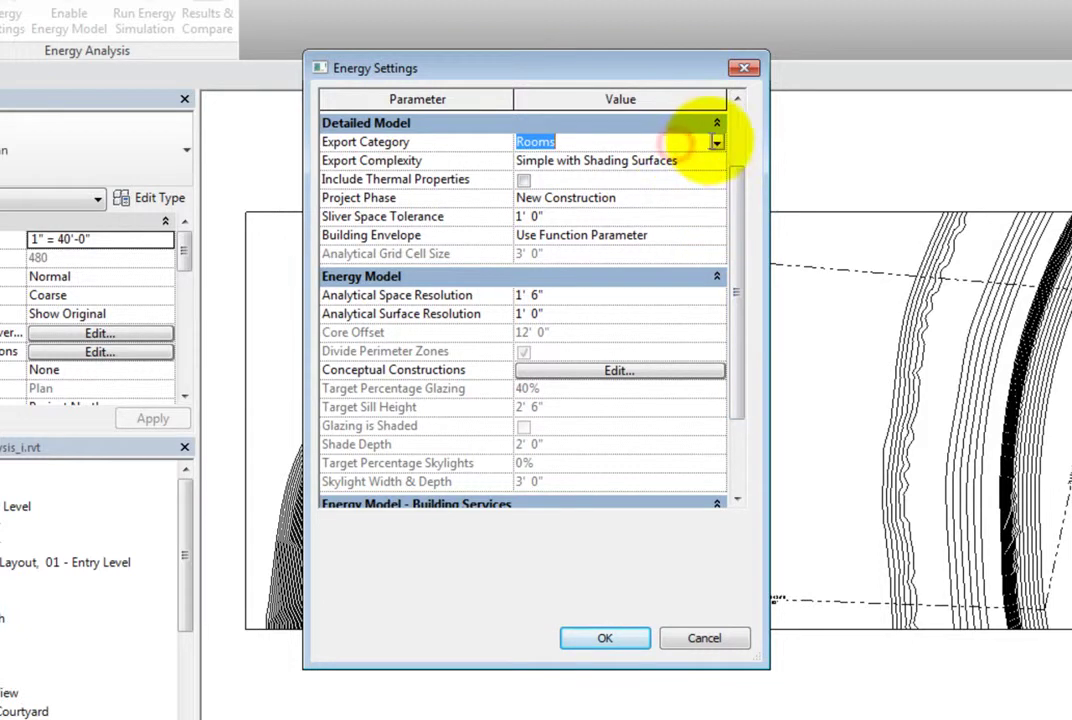
click(716, 143)
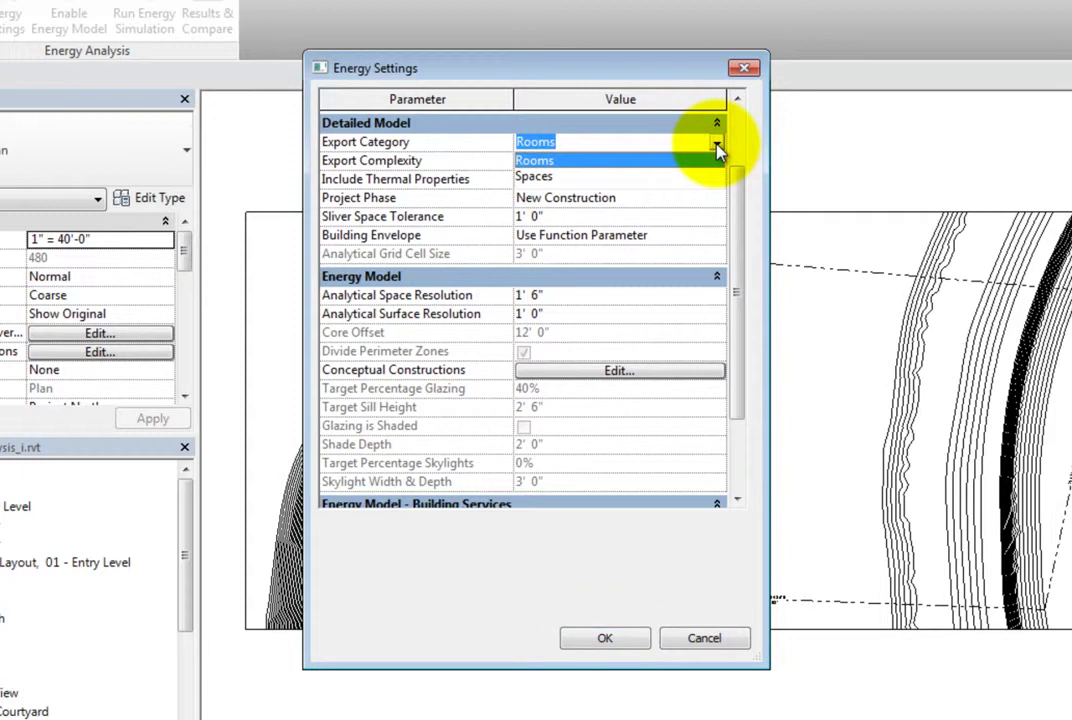
click(716, 148)
click(690, 160)
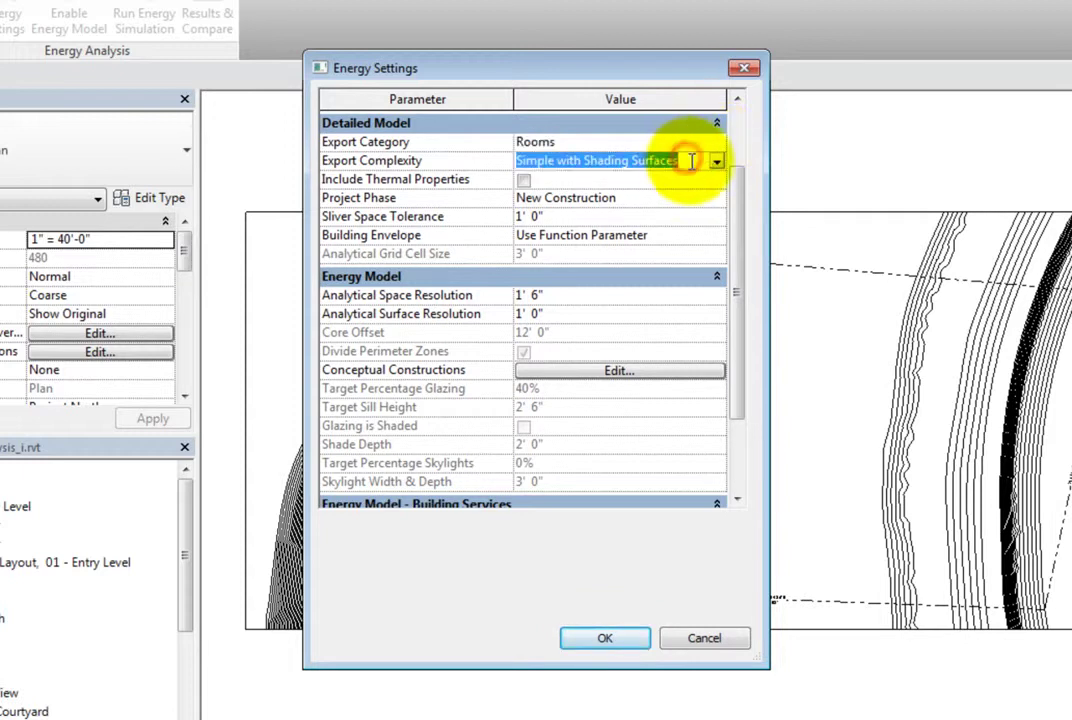
click(717, 163)
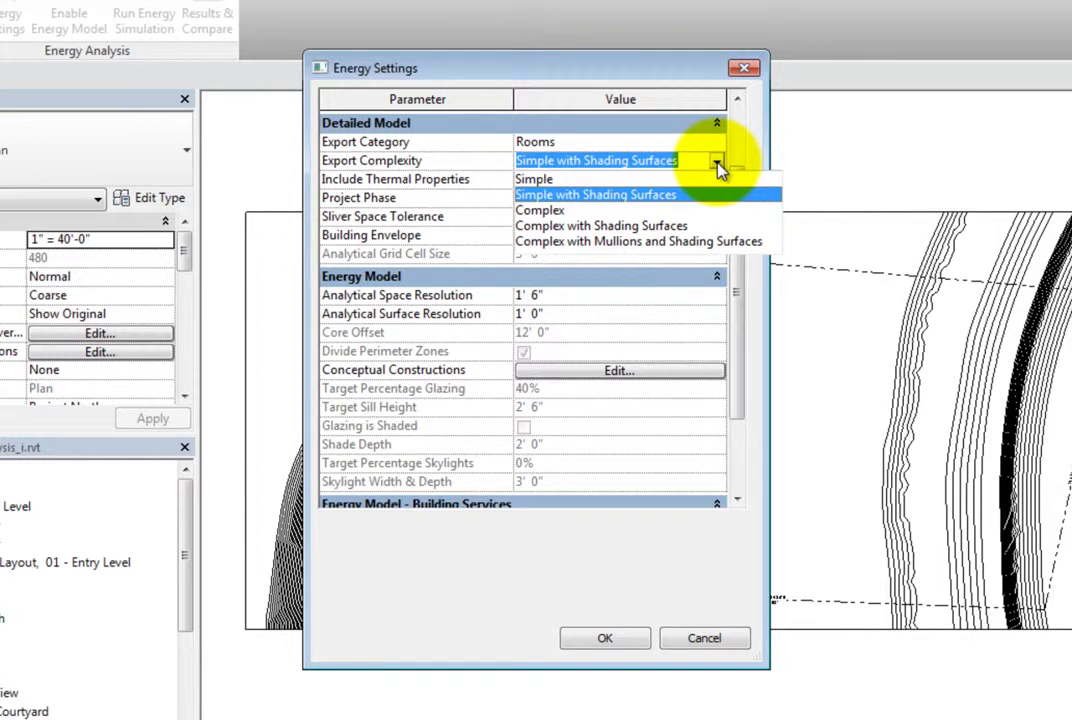
click(718, 163)
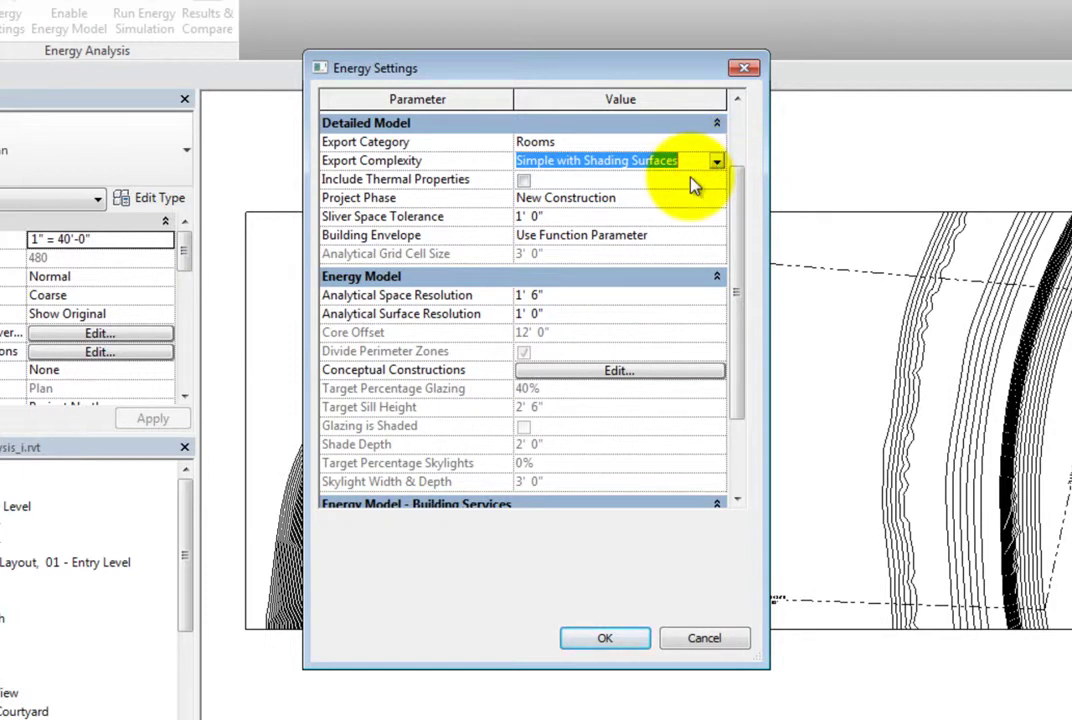
Leave thermal properties excluded, keep Project Phase New Construction, and review the 1' 0" Sliver Space Tolerance.
click(523, 181)
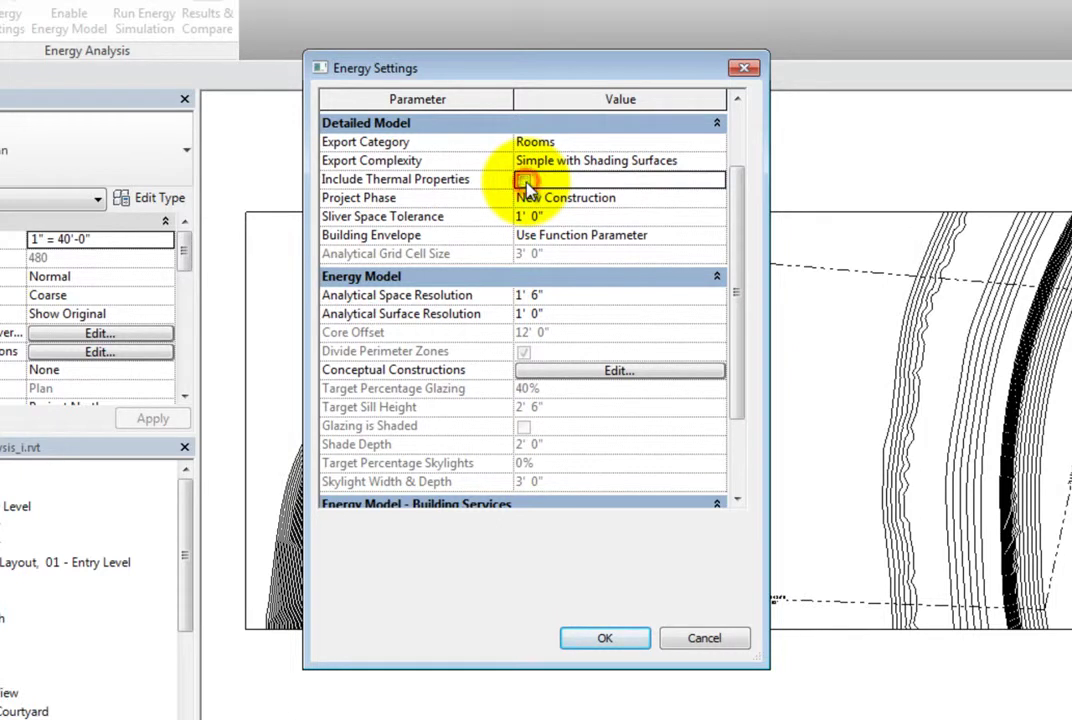
click(524, 181)
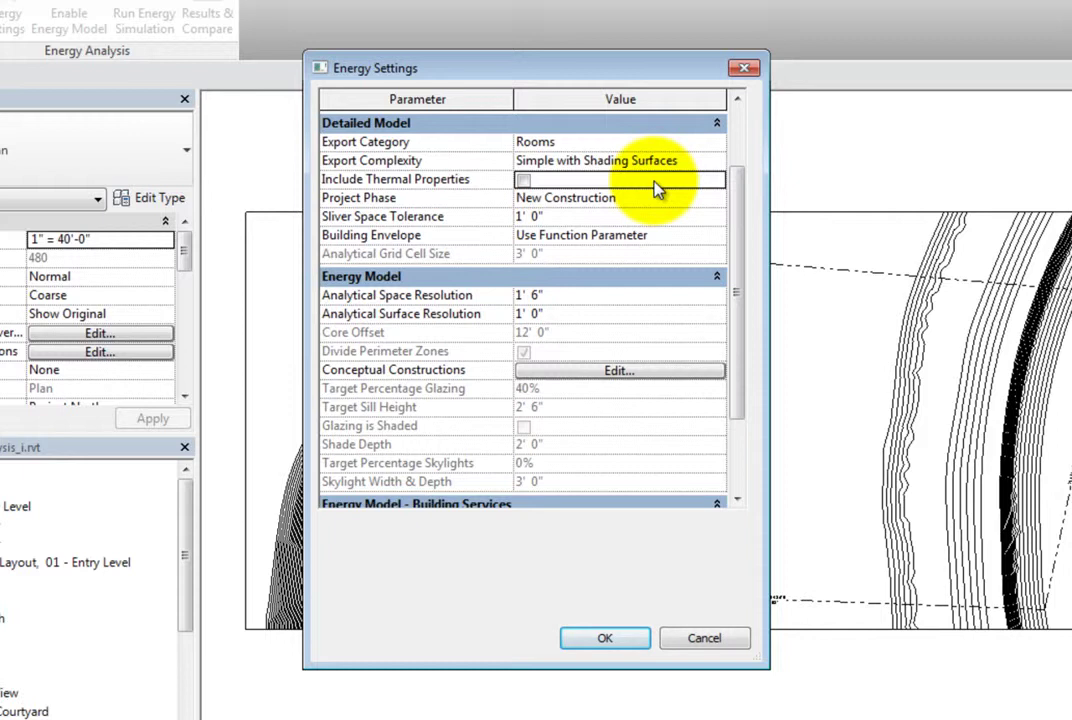
click(692, 199)
click(718, 201)
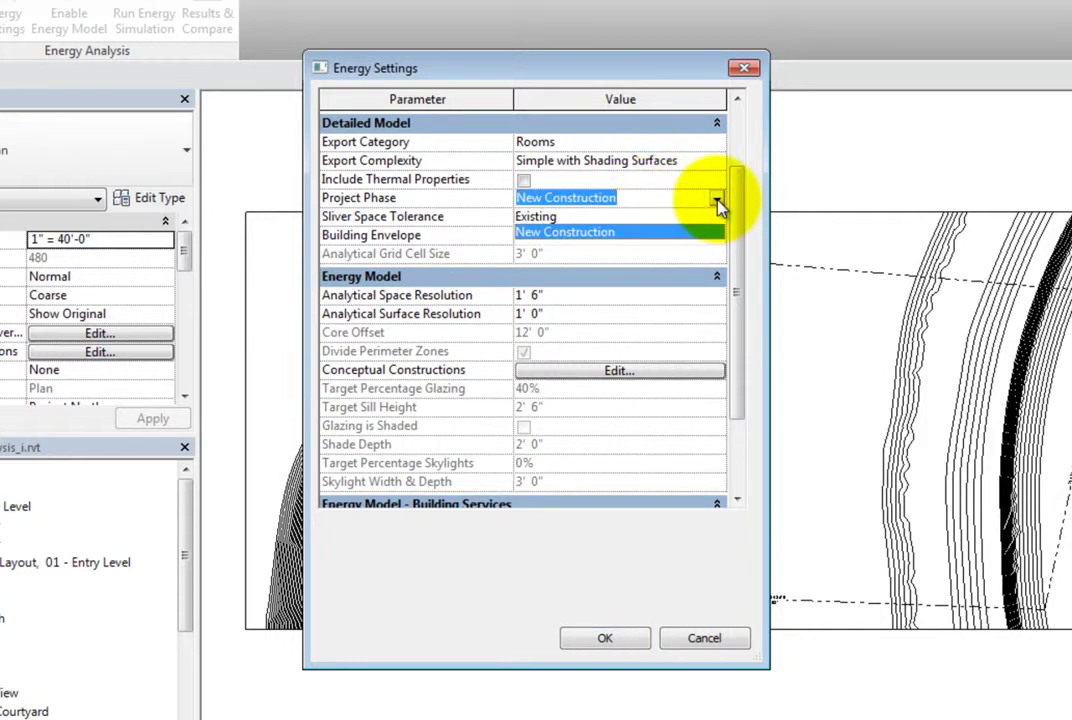
click(718, 201)
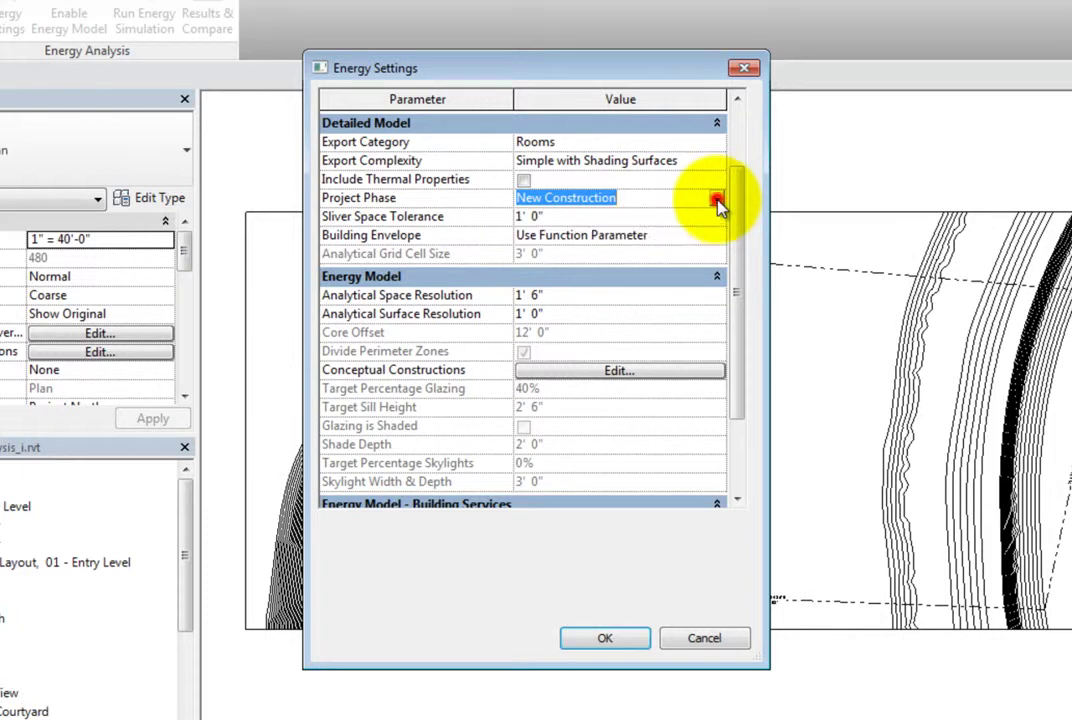
click(643, 216)
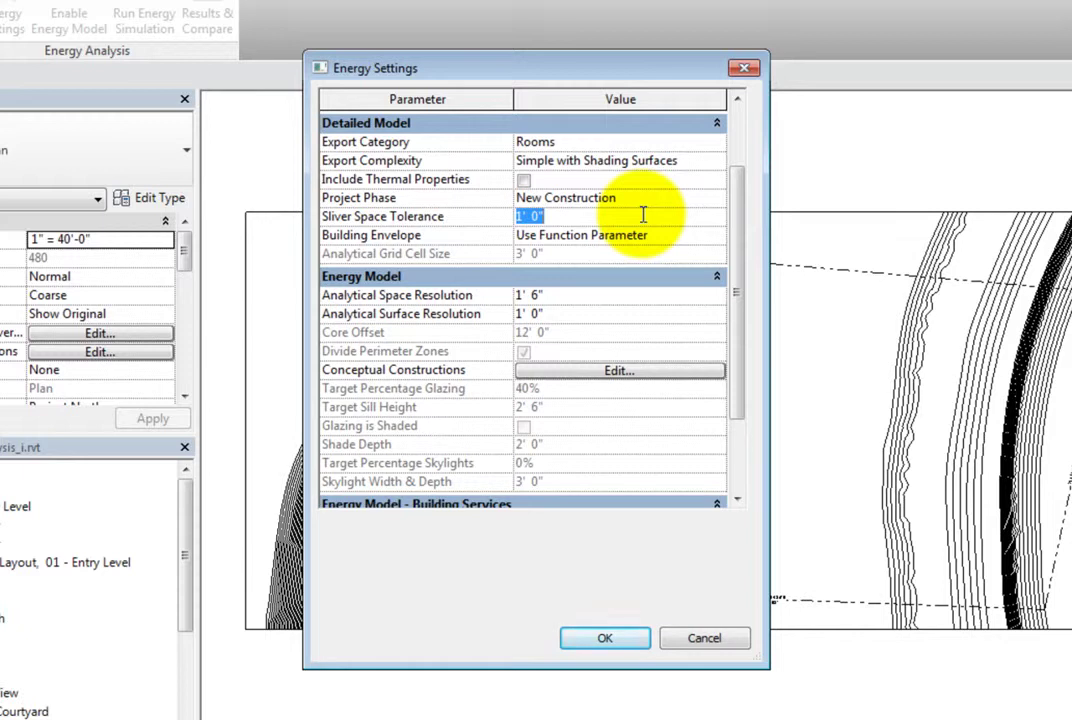
Set Building Envelope to Identify Exterior Elements and check the 3' 0" Analytical Grid Cell Size.
click(680, 234)
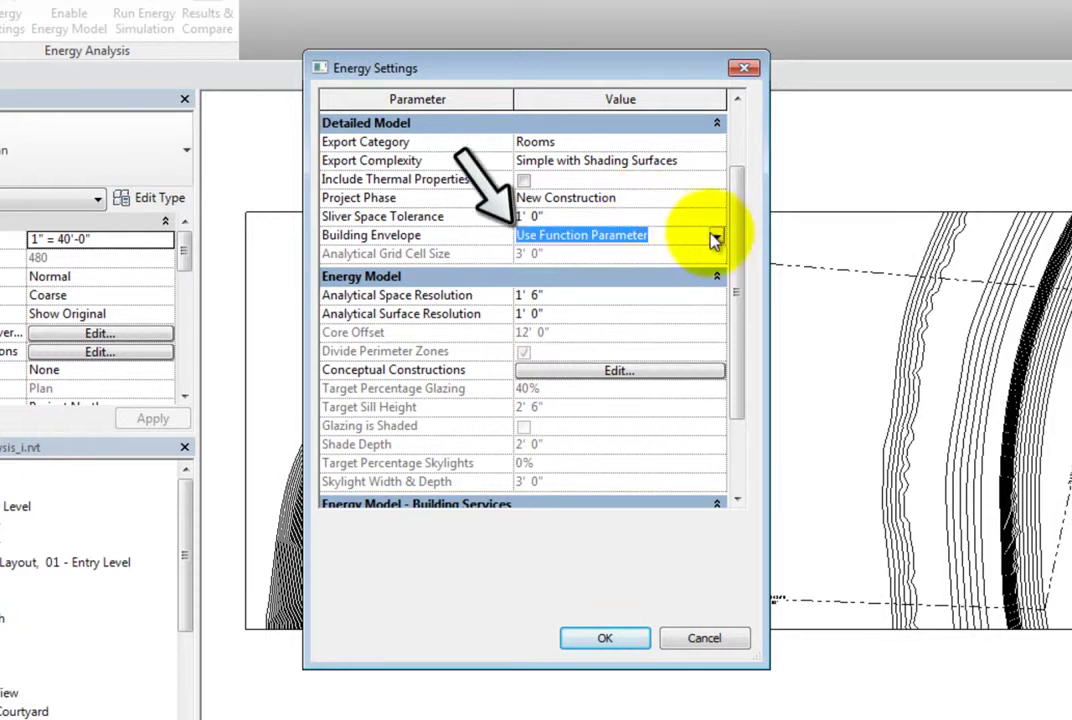
click(716, 235)
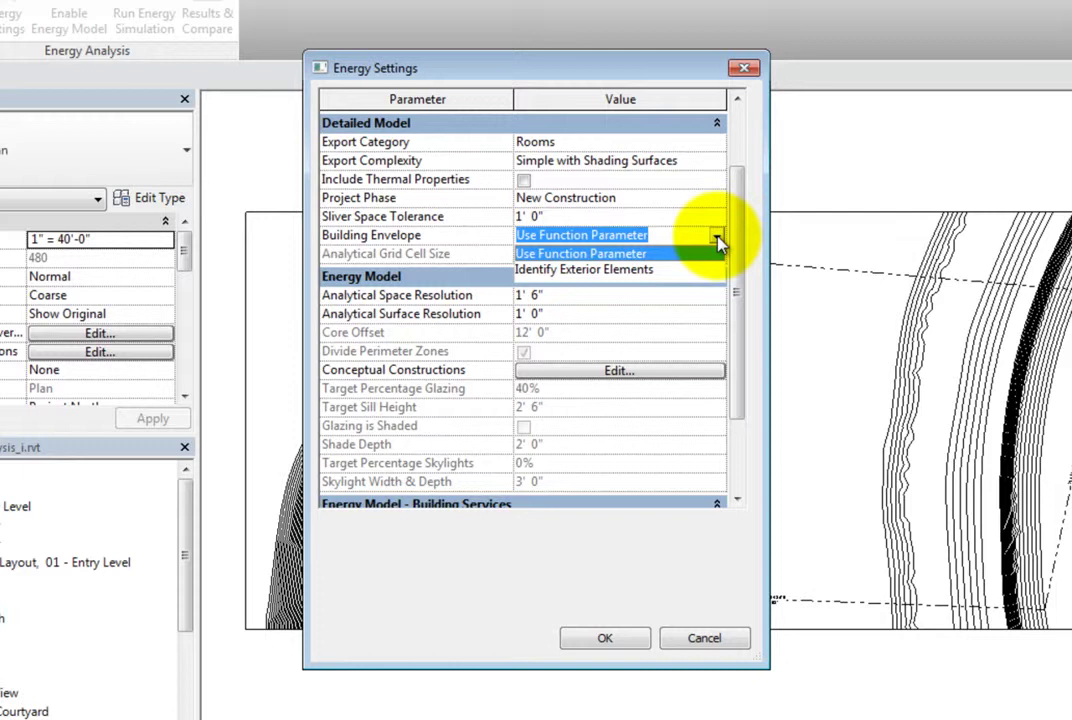
click(717, 238)
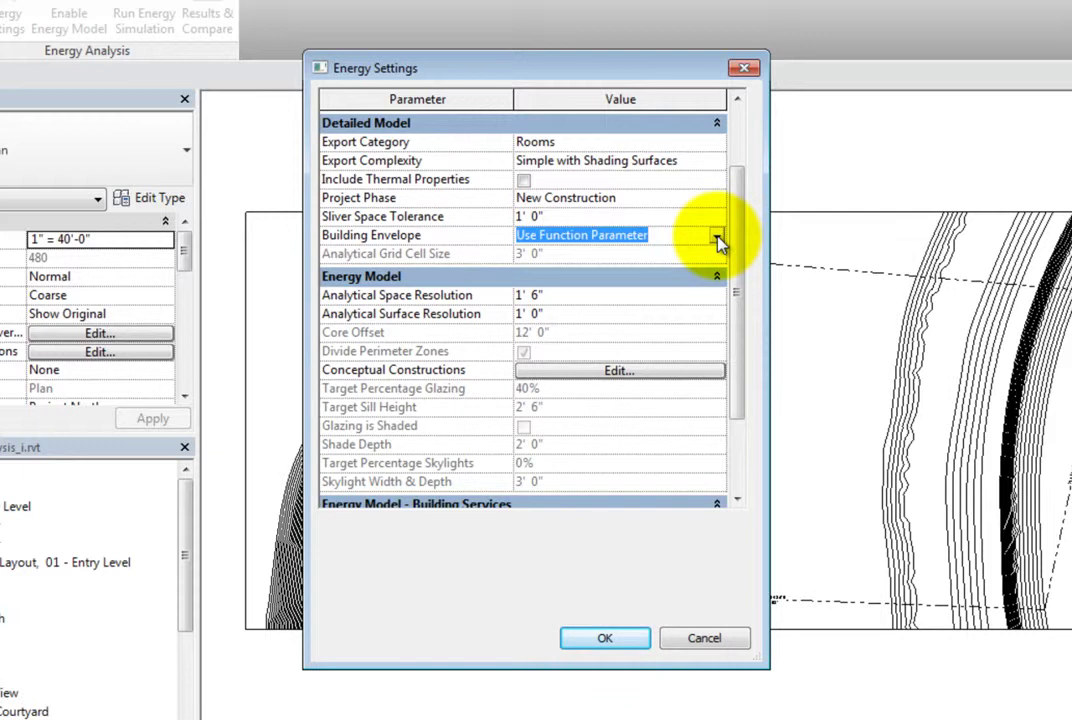
click(717, 238)
click(657, 270)
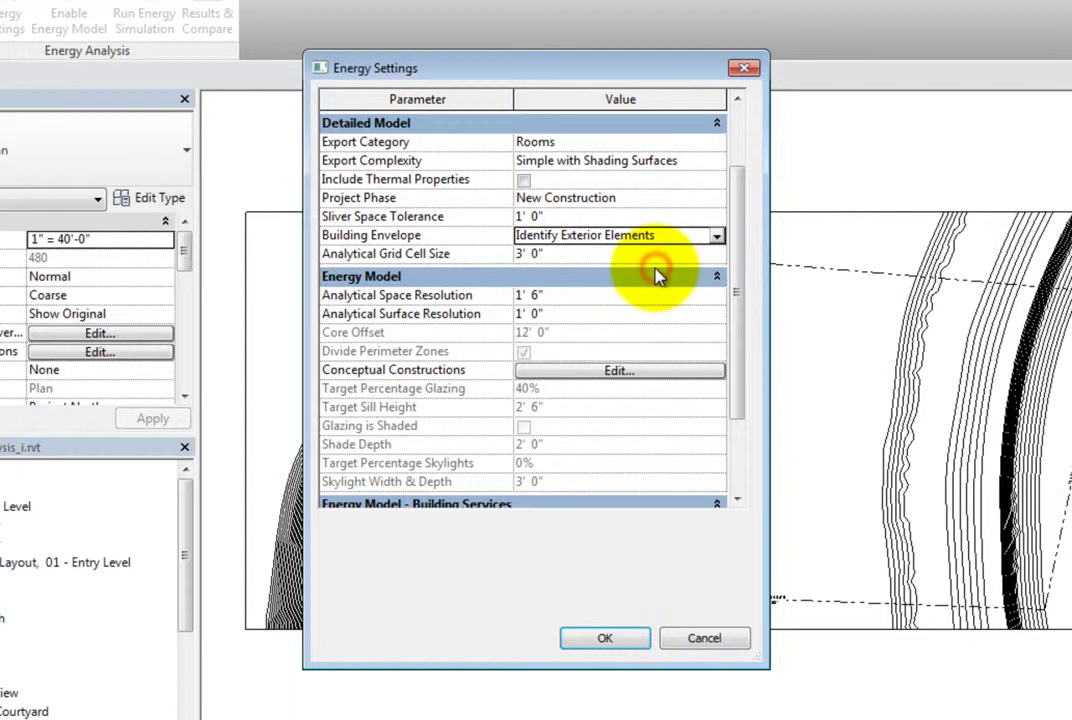
click(597, 253)
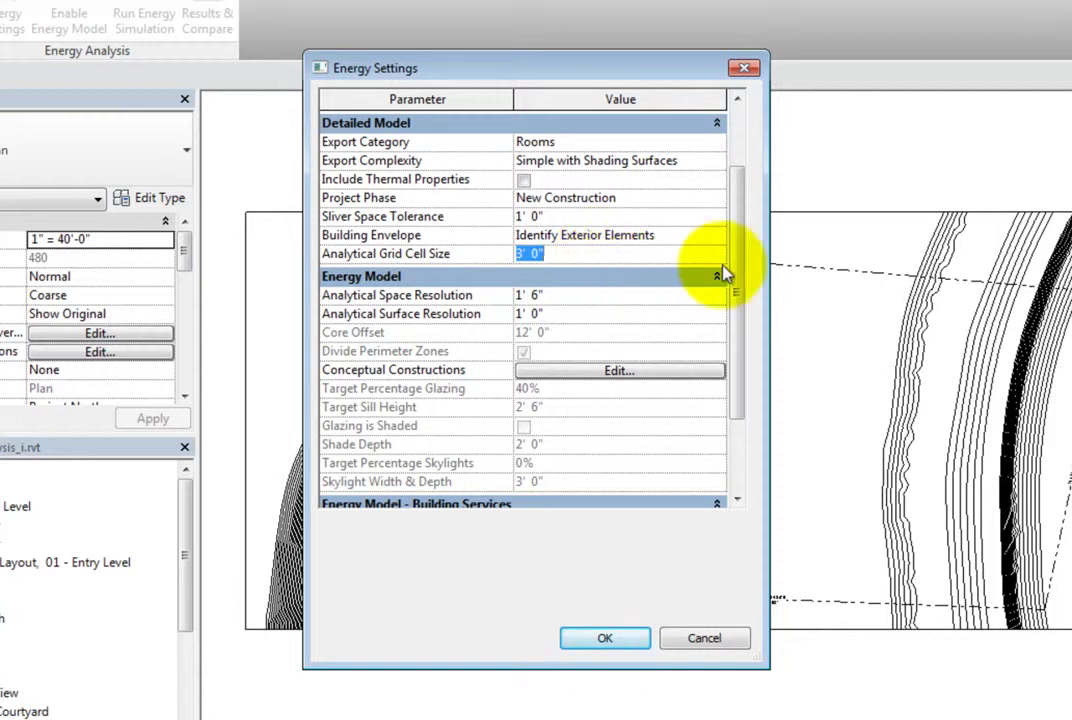
drag(737, 272, 735, 352)
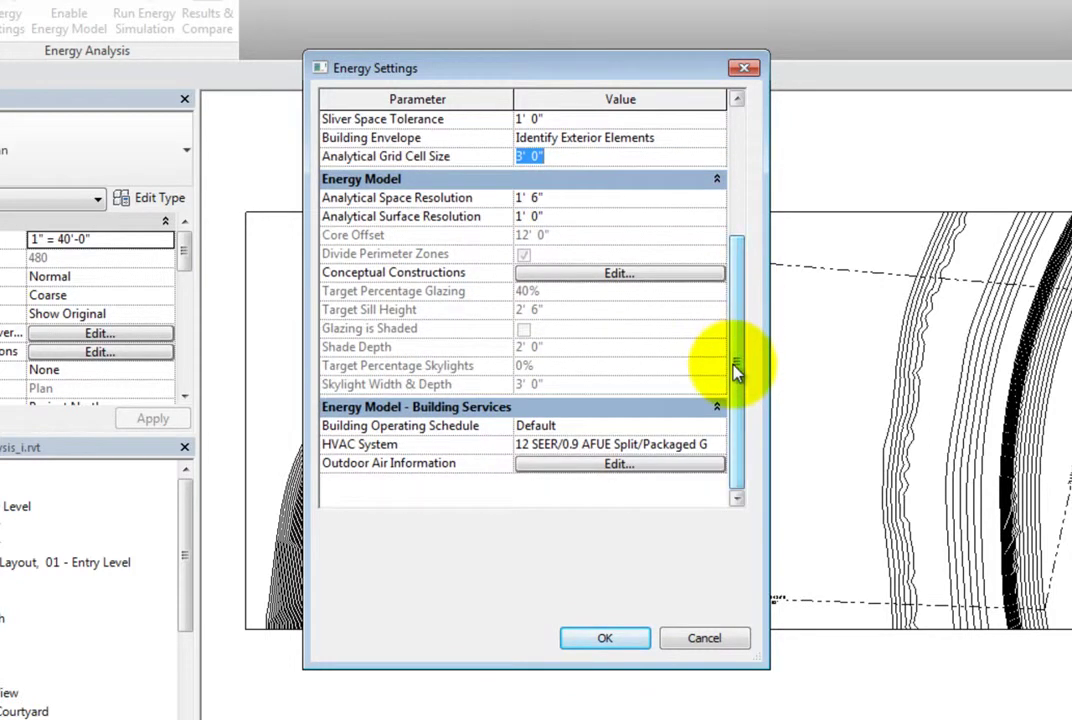
click(643, 197)
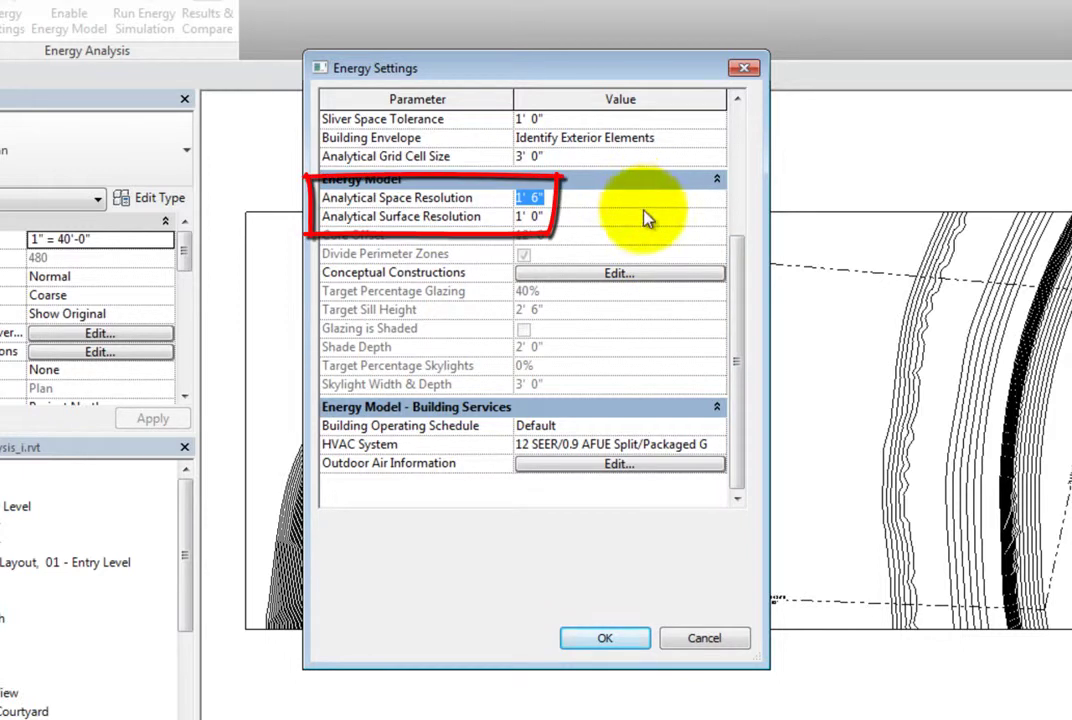
click(643, 215)
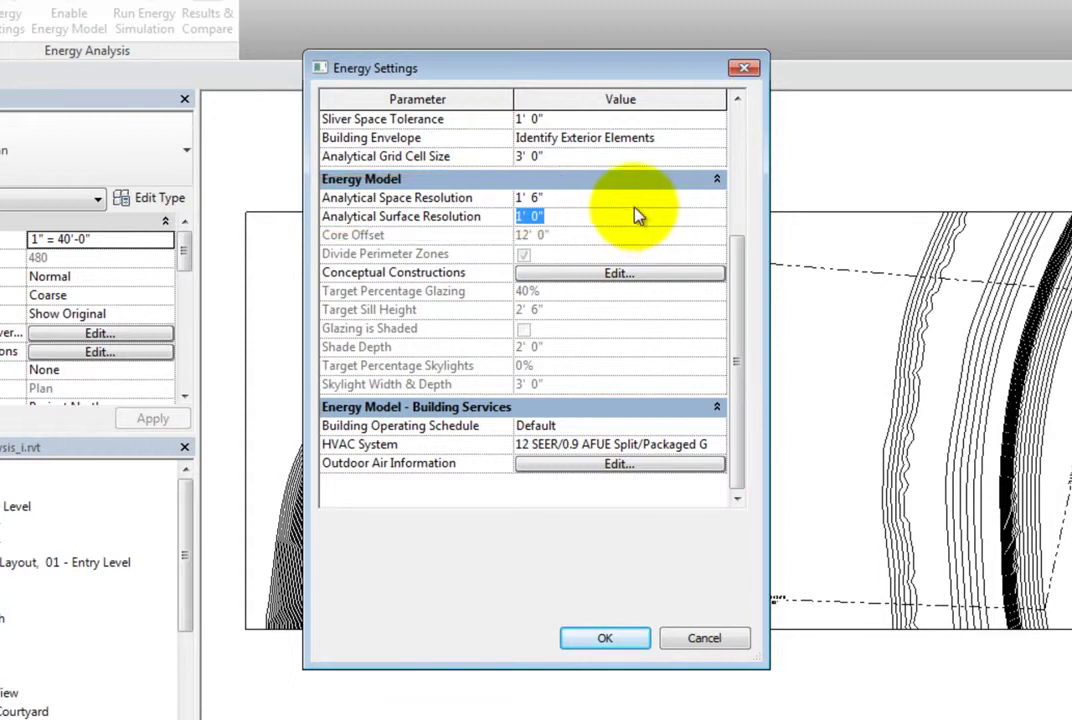
click(616, 197)
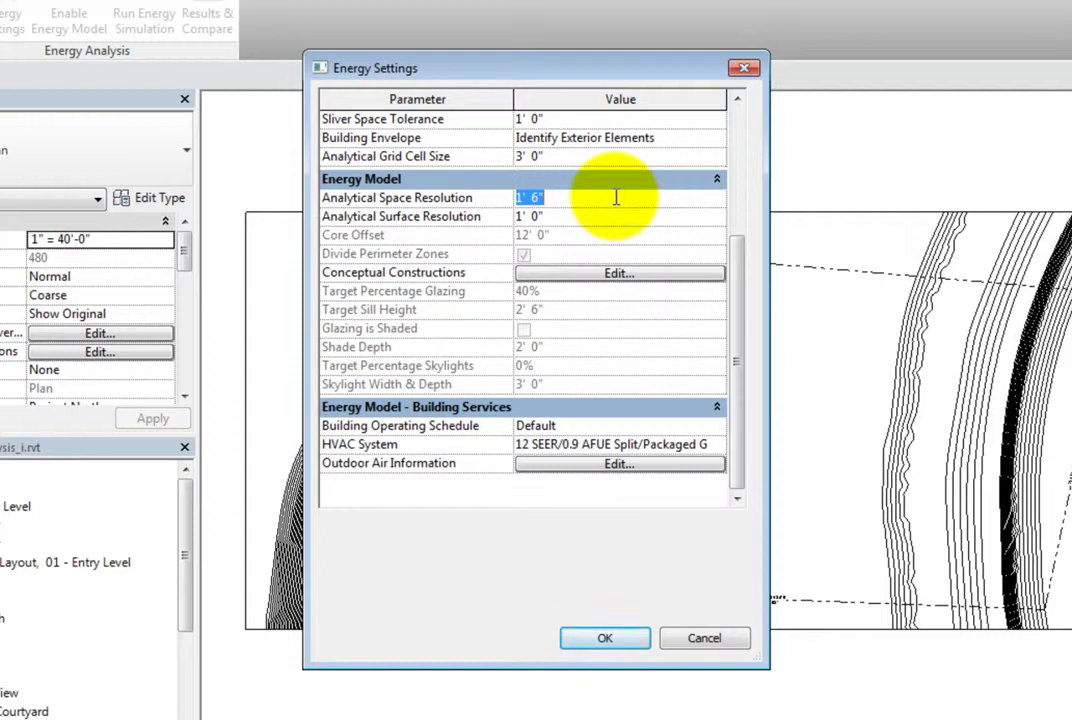
click(613, 213)
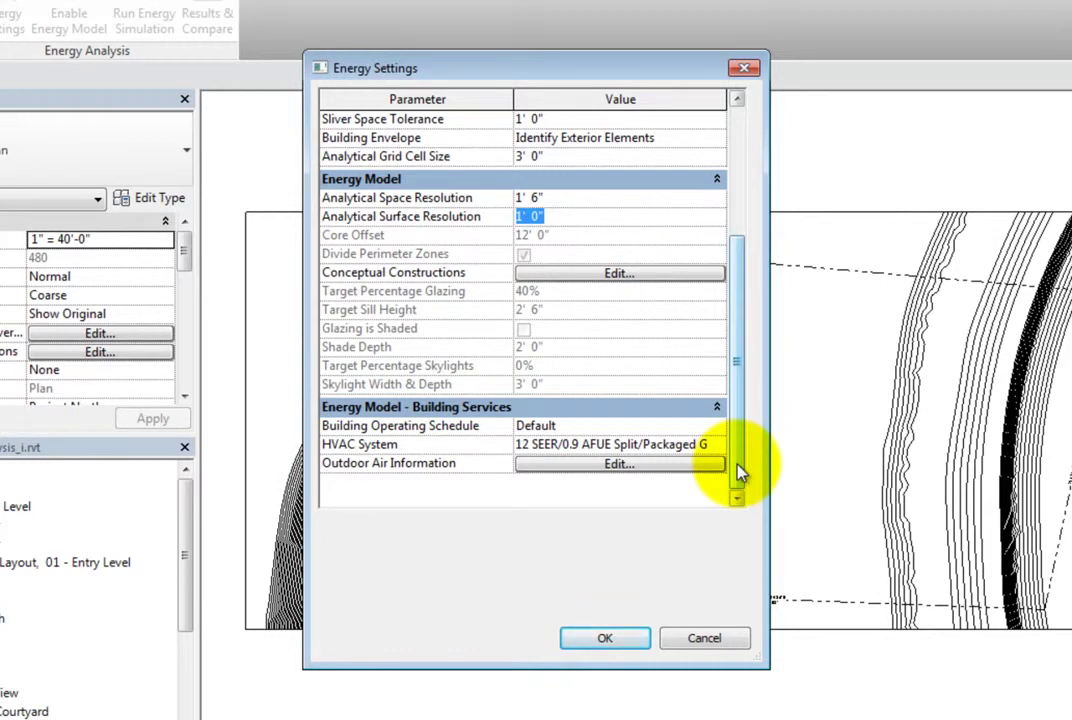
click(659, 425)
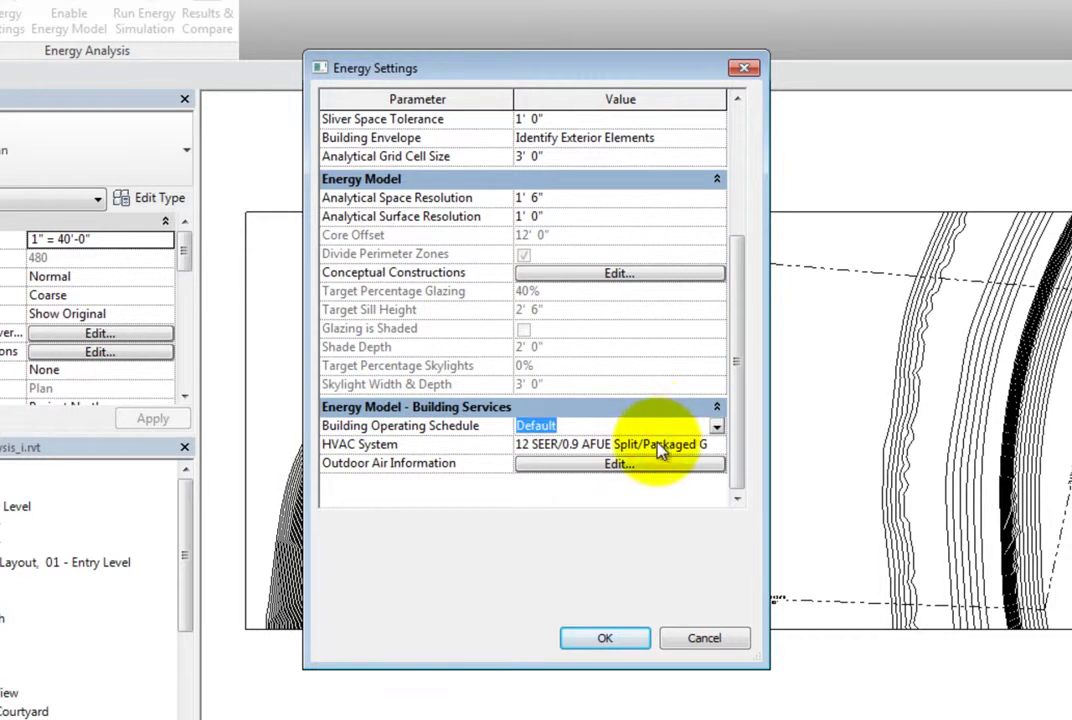
click(661, 444)
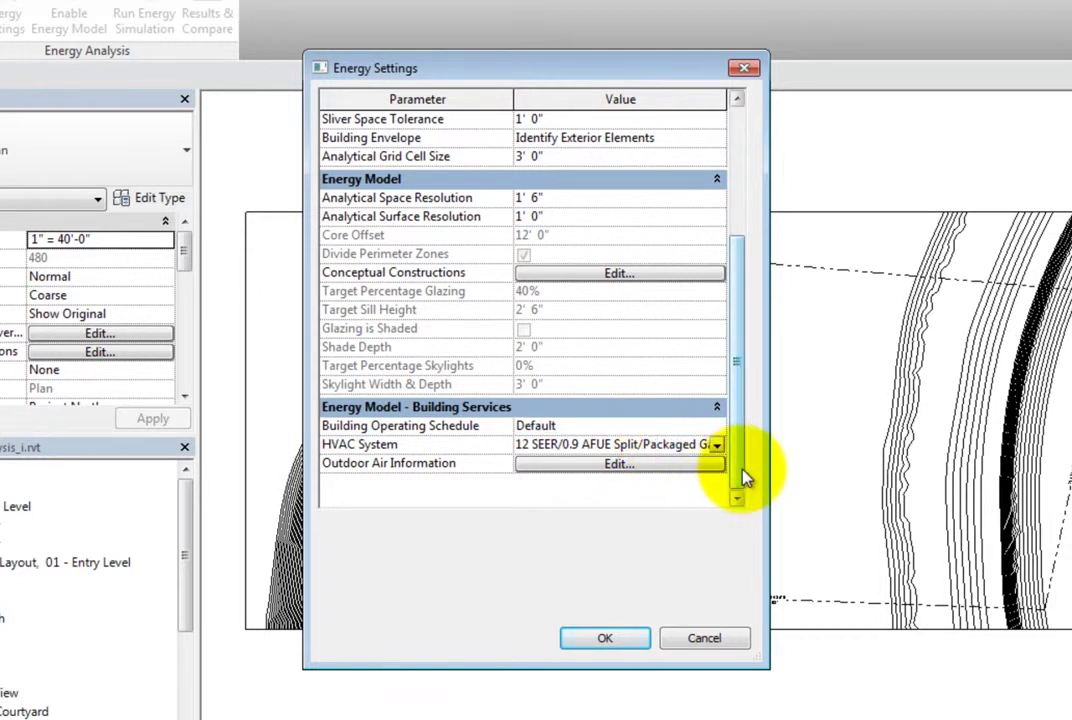
click(708, 428)
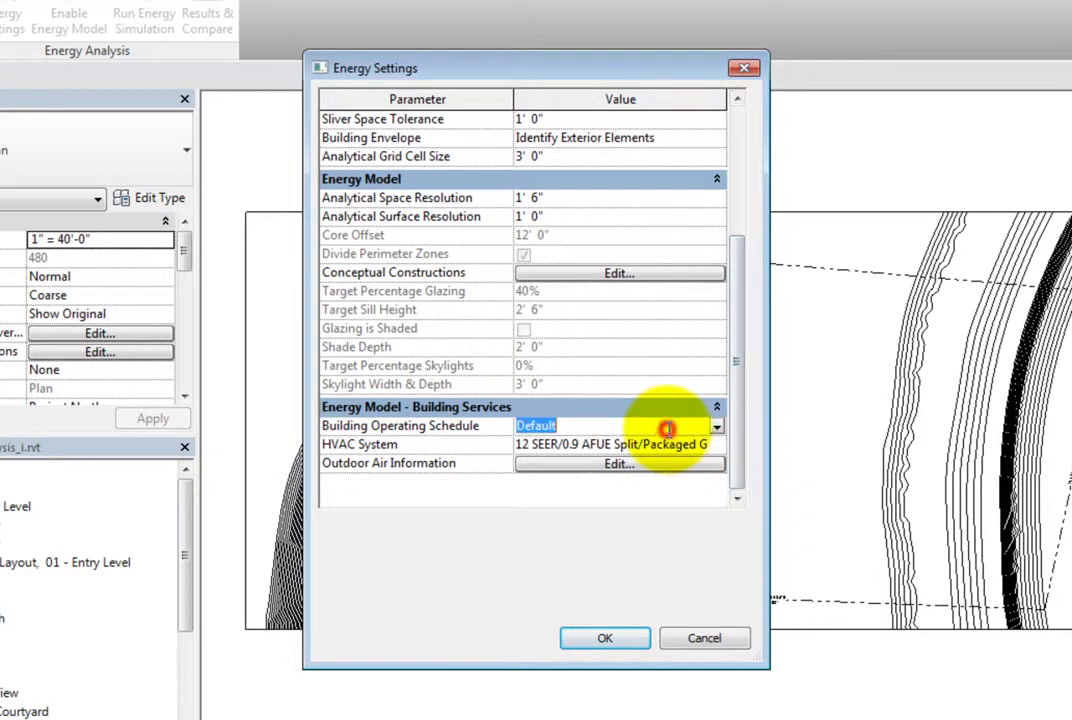
click(717, 428)
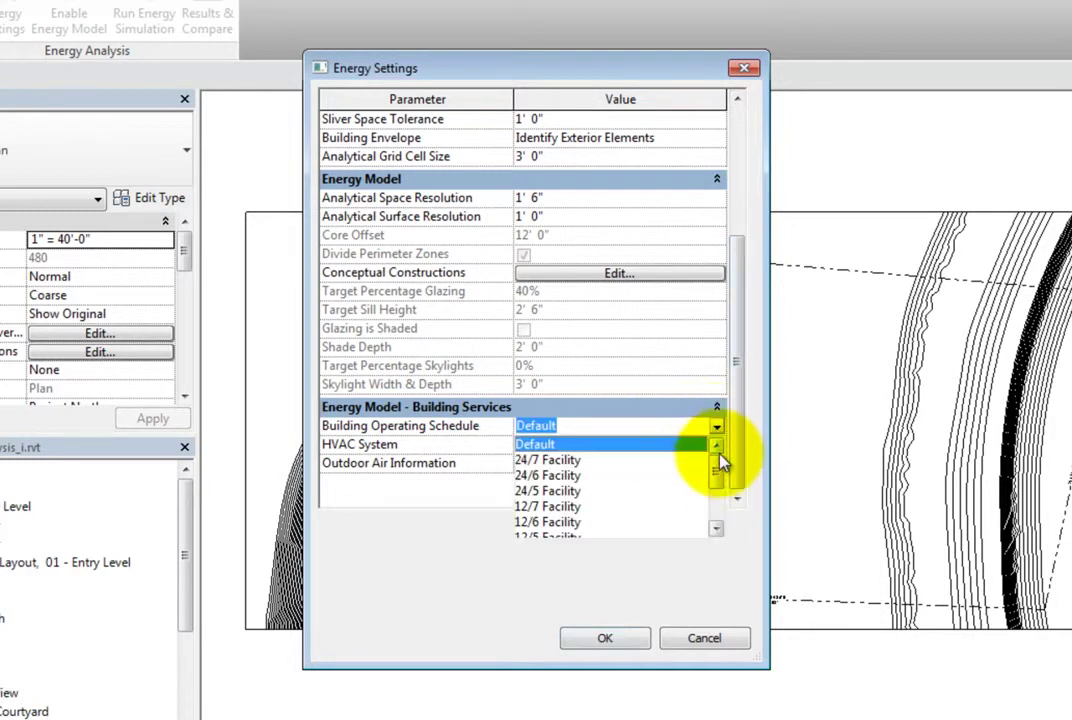
drag(716, 467, 717, 503)
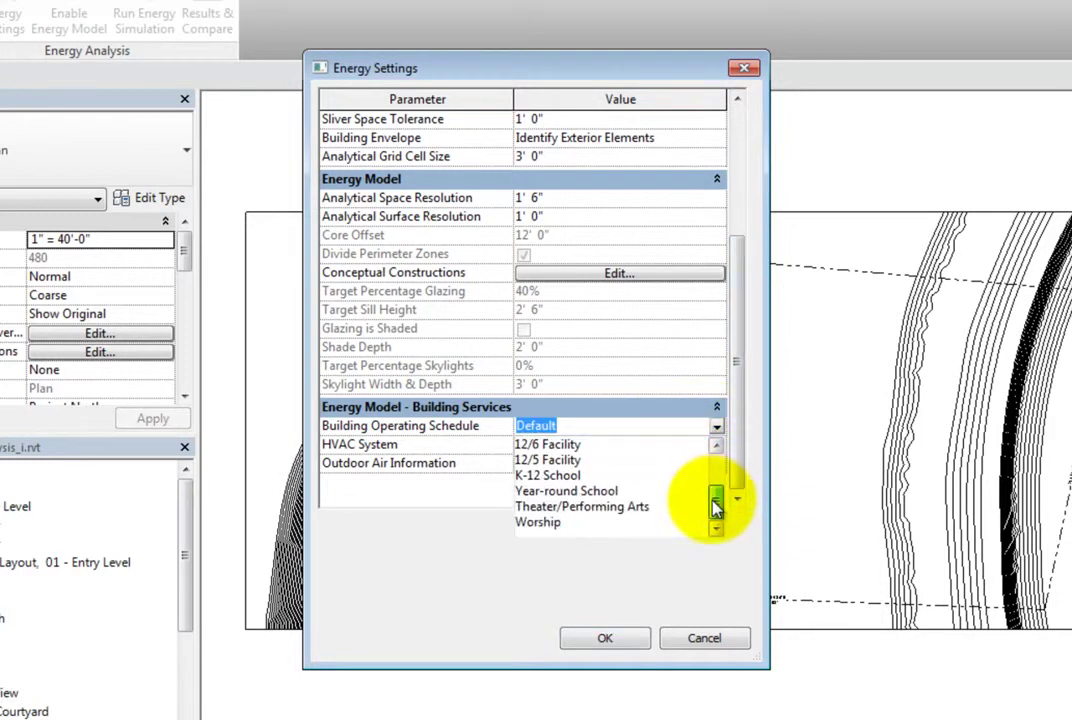
click(716, 430)
click(700, 444)
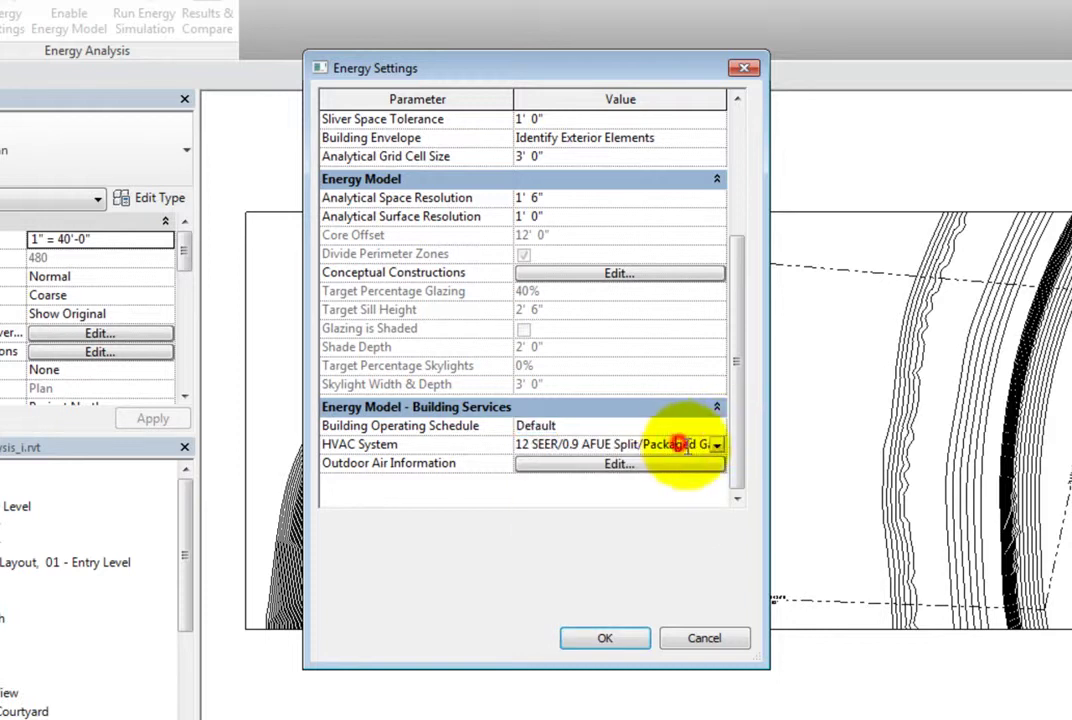
click(717, 444)
drag(843, 490, 840, 522)
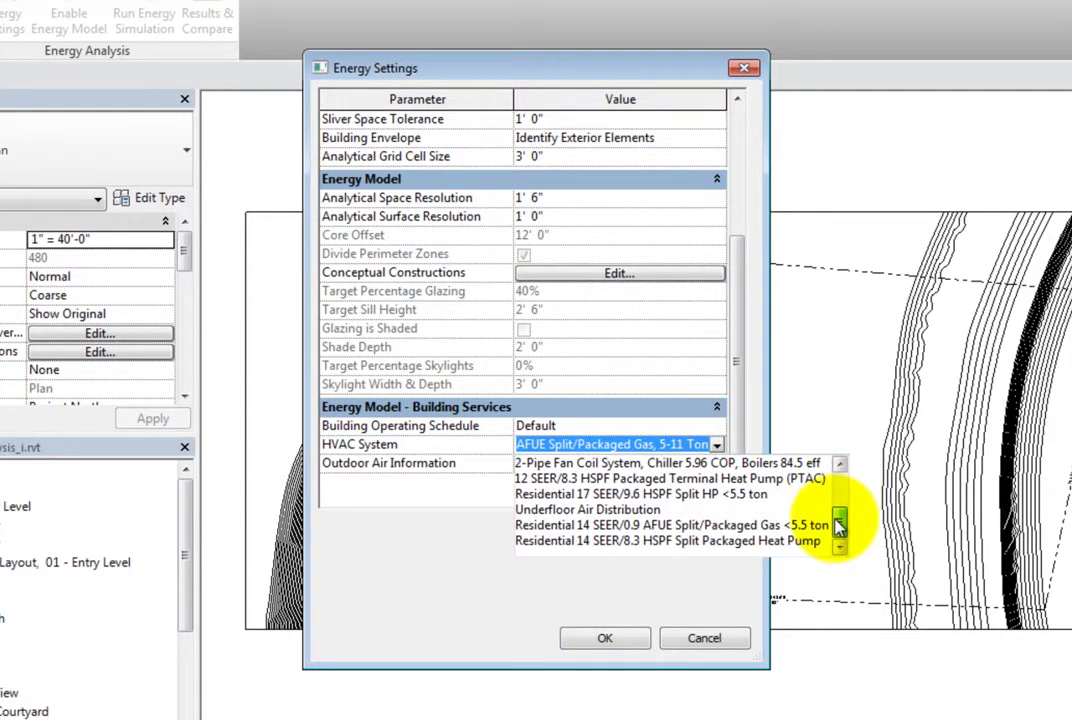
click(717, 444)
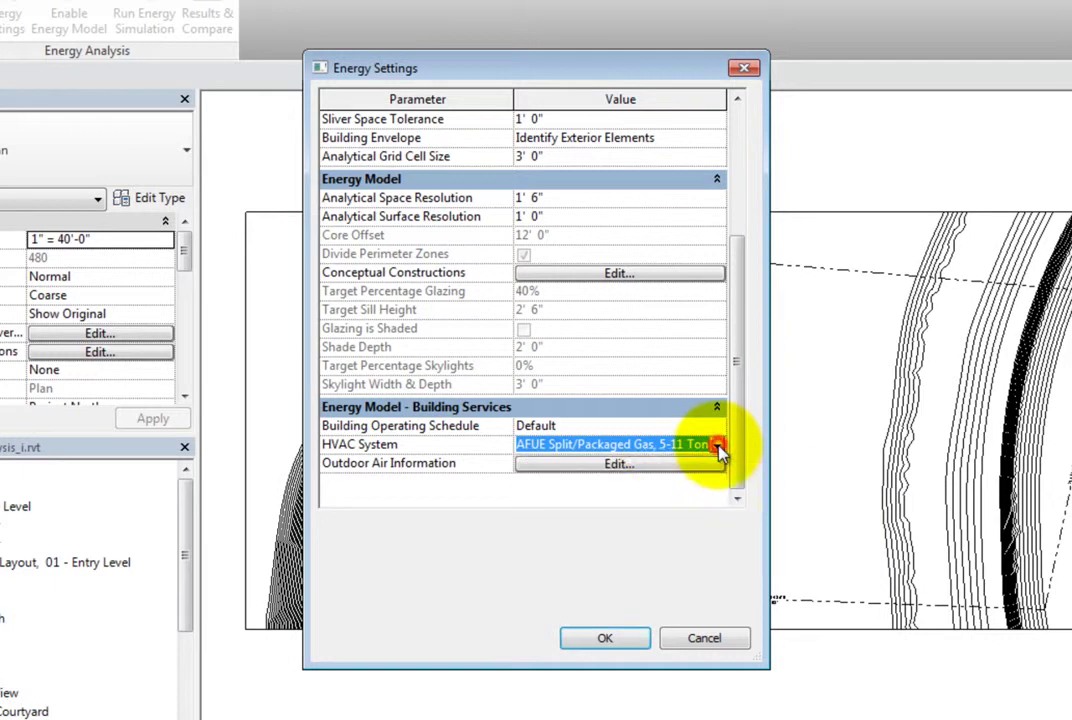
In Outdoor Air Information, leave Outdoor Air per Person, per Area and Air Changes per Hour unchecked.
click(645, 470)
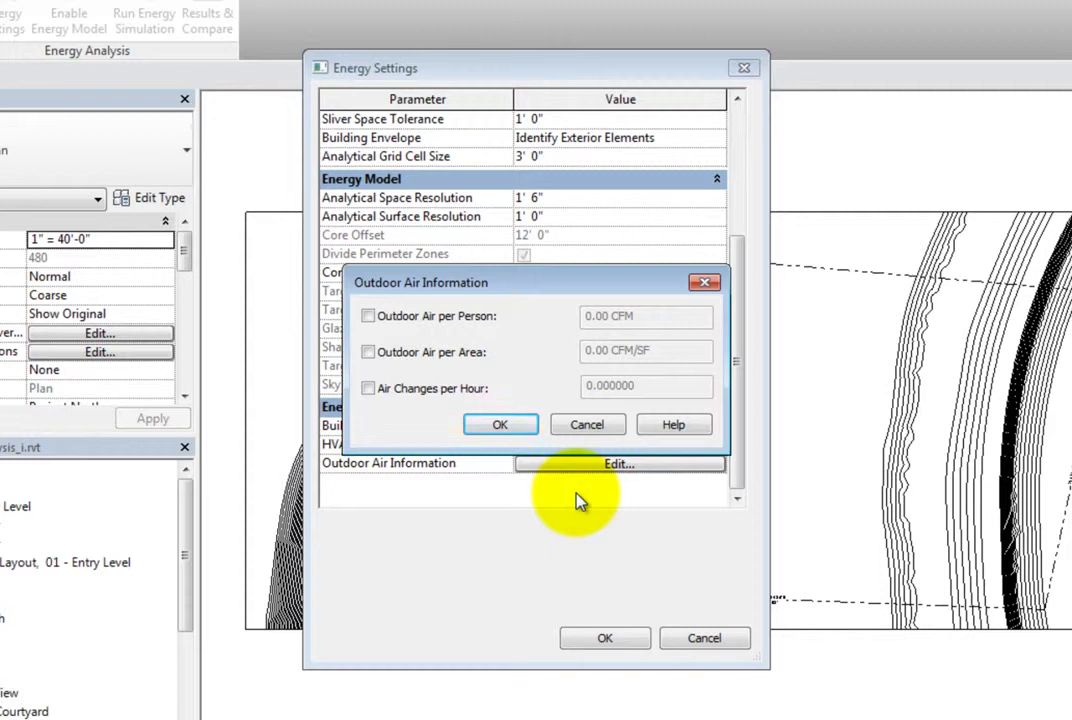
click(368, 317)
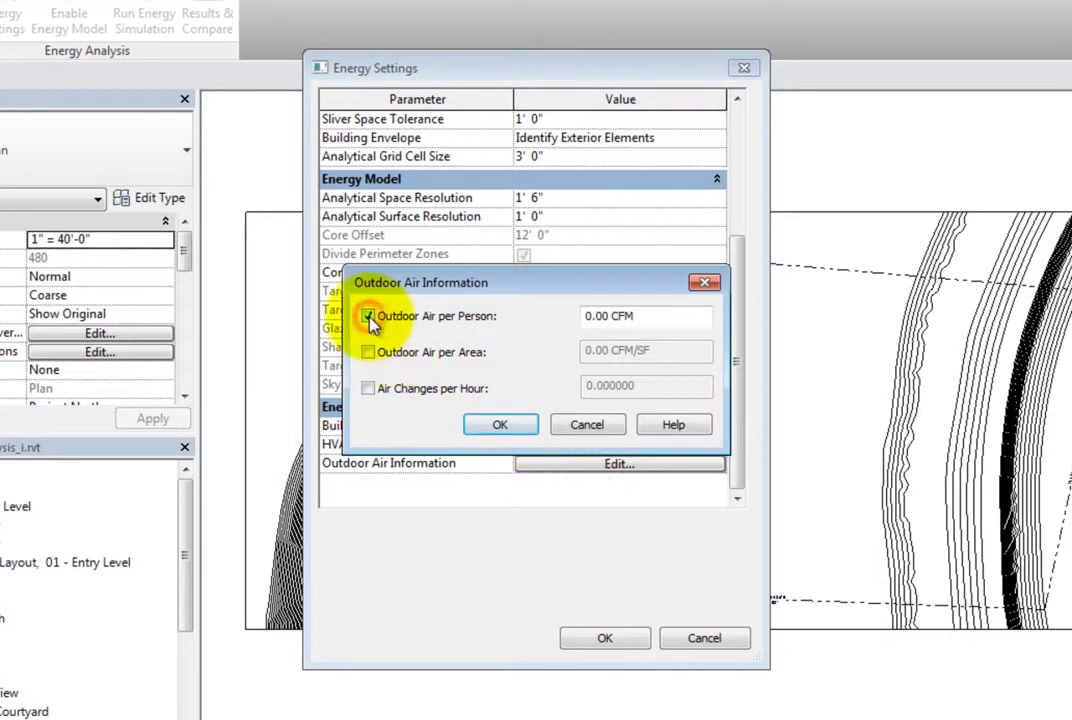
click(368, 352)
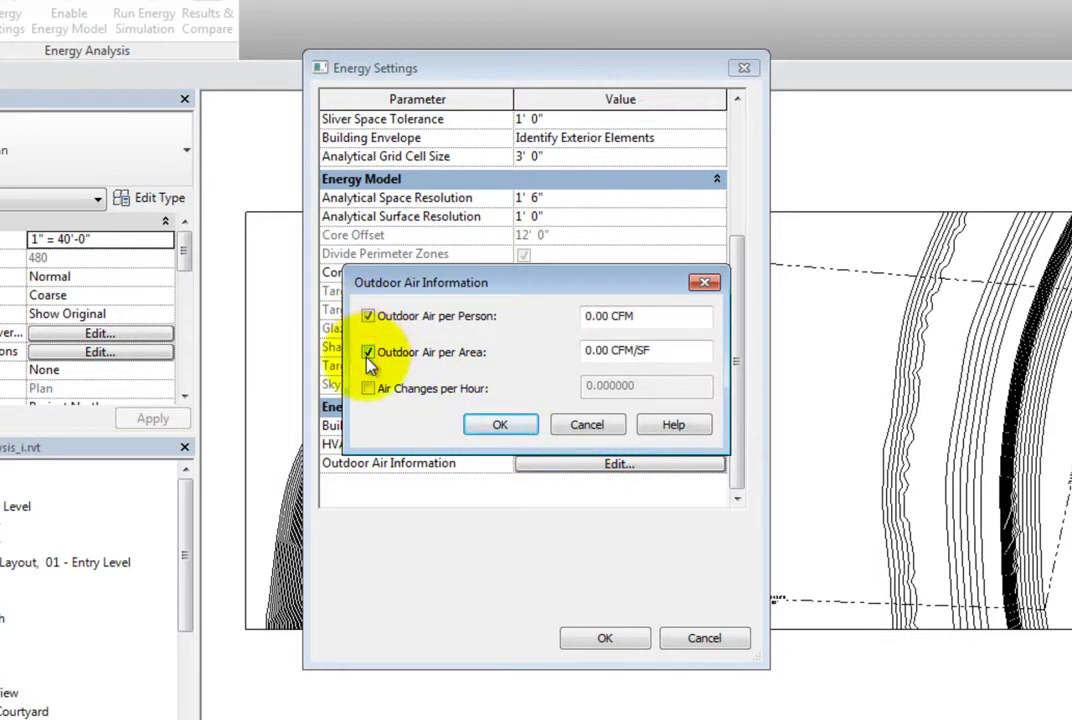
click(368, 389)
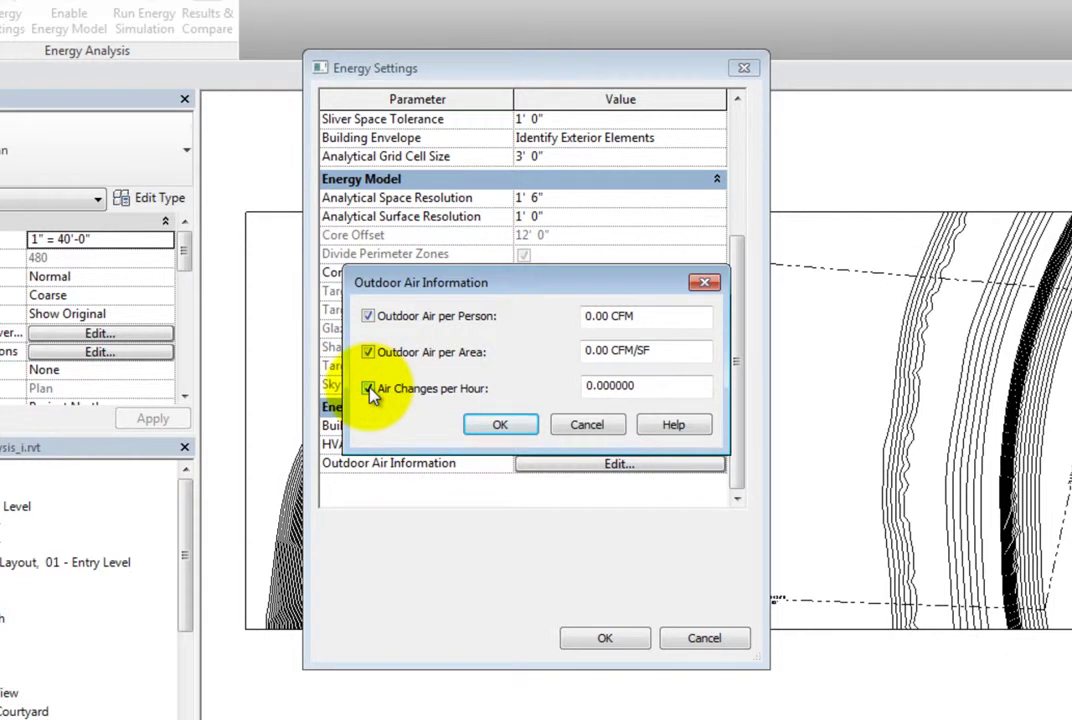
click(368, 389)
click(368, 352)
click(368, 316)
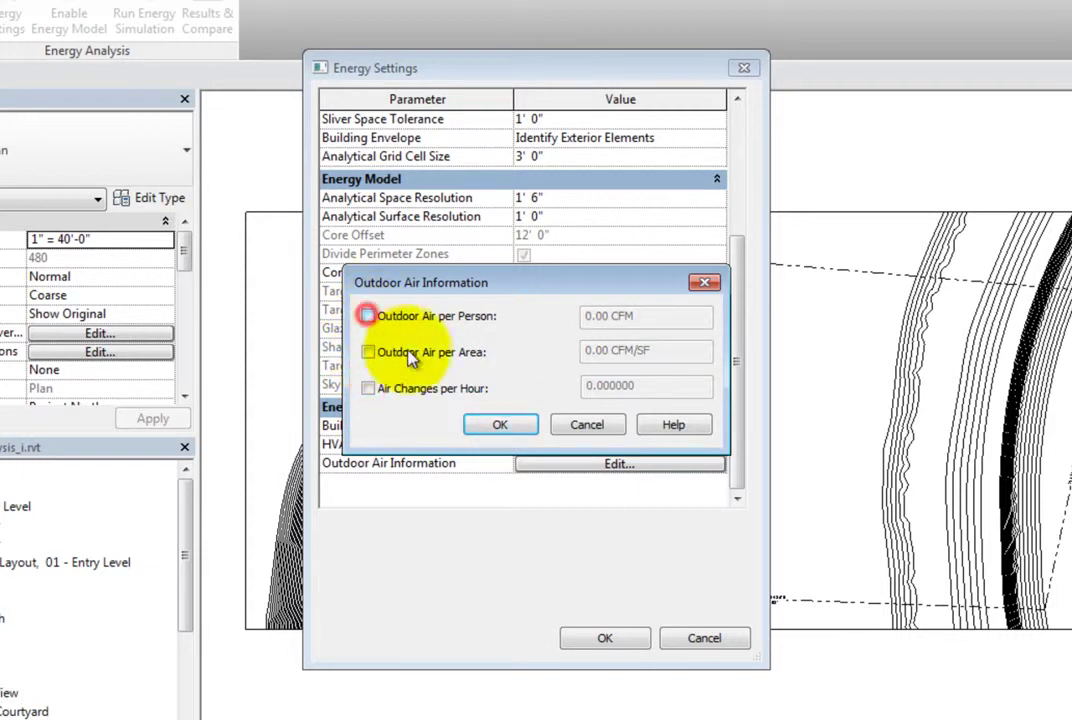
click(497, 424)
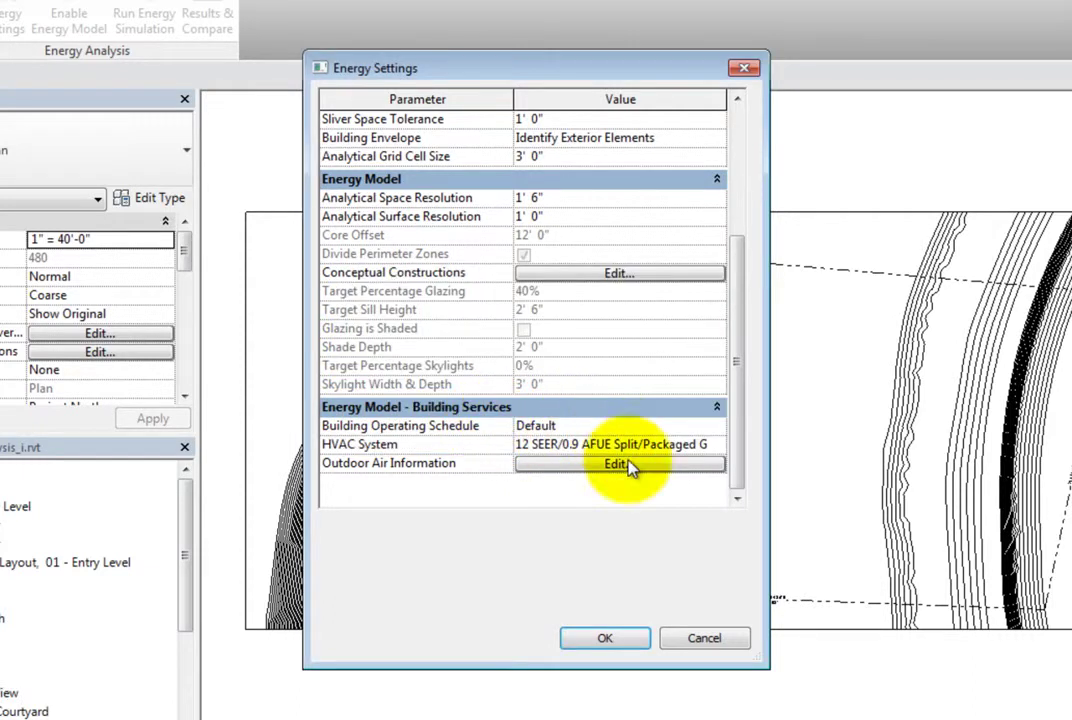
Close Energy Settings, enable Use Conceptual Mass Mode, and reopen Energy Settings to the glazing targets.
click(632, 638)
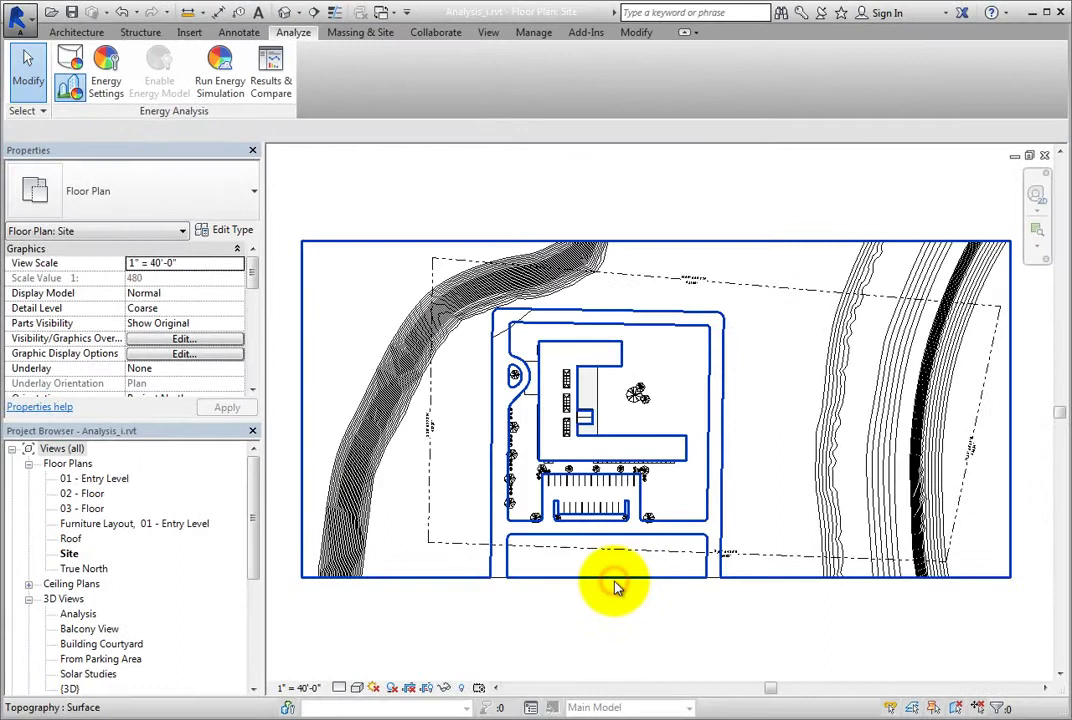
click(615, 588)
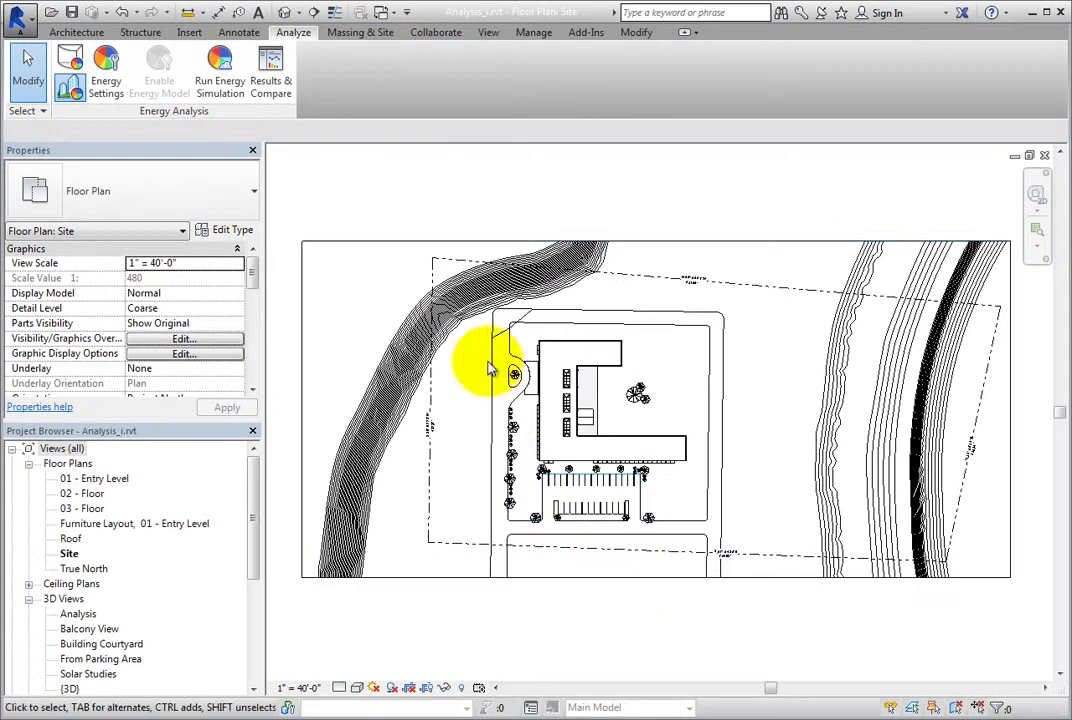
click(72, 60)
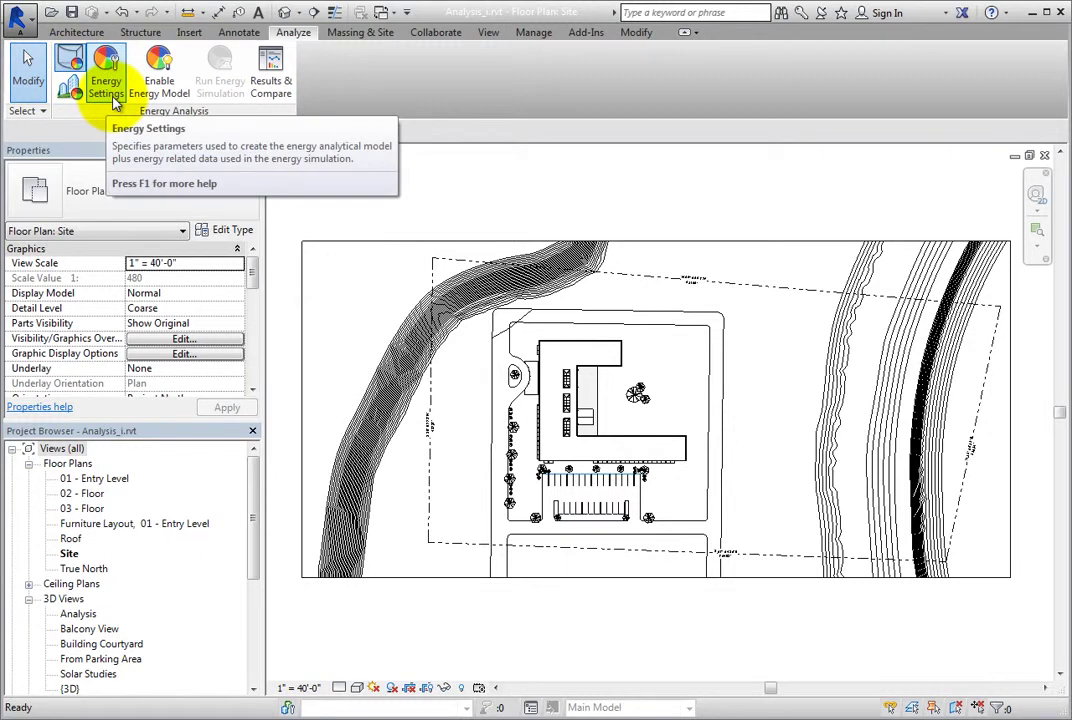
click(105, 92)
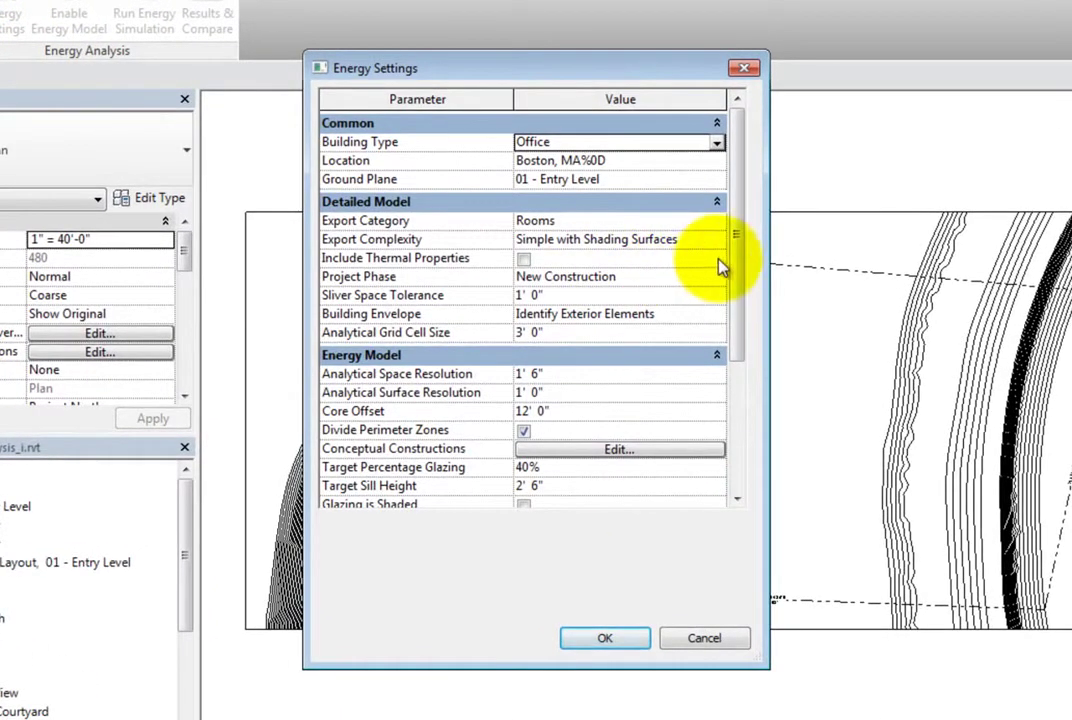
drag(736, 262, 748, 410)
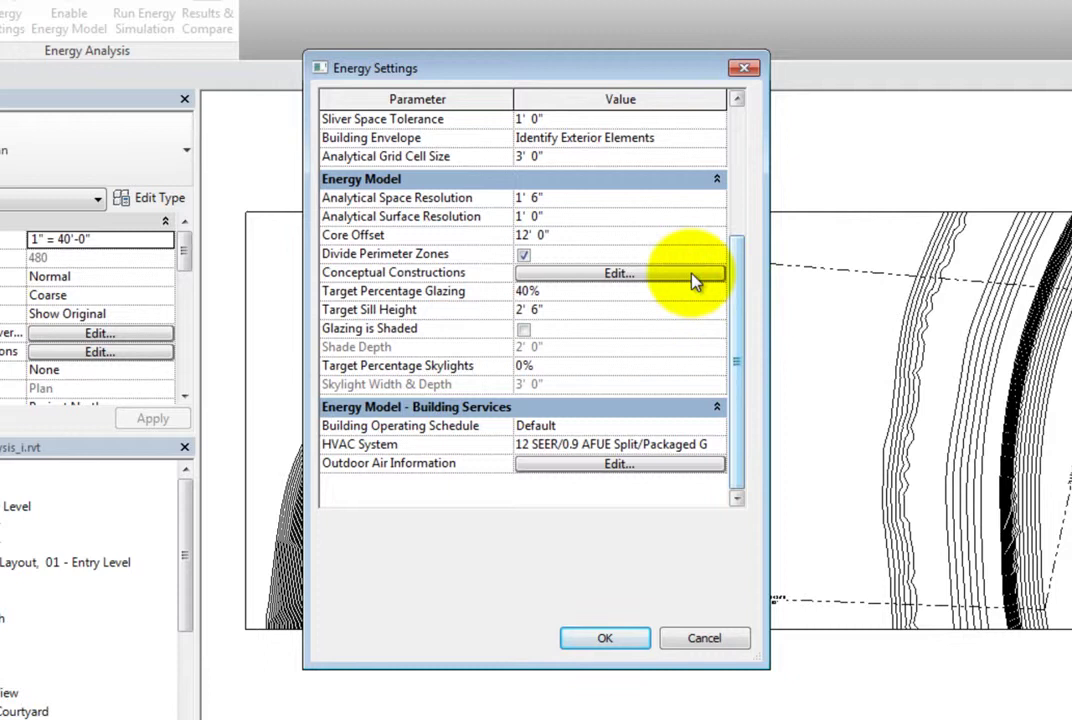
click(634, 276)
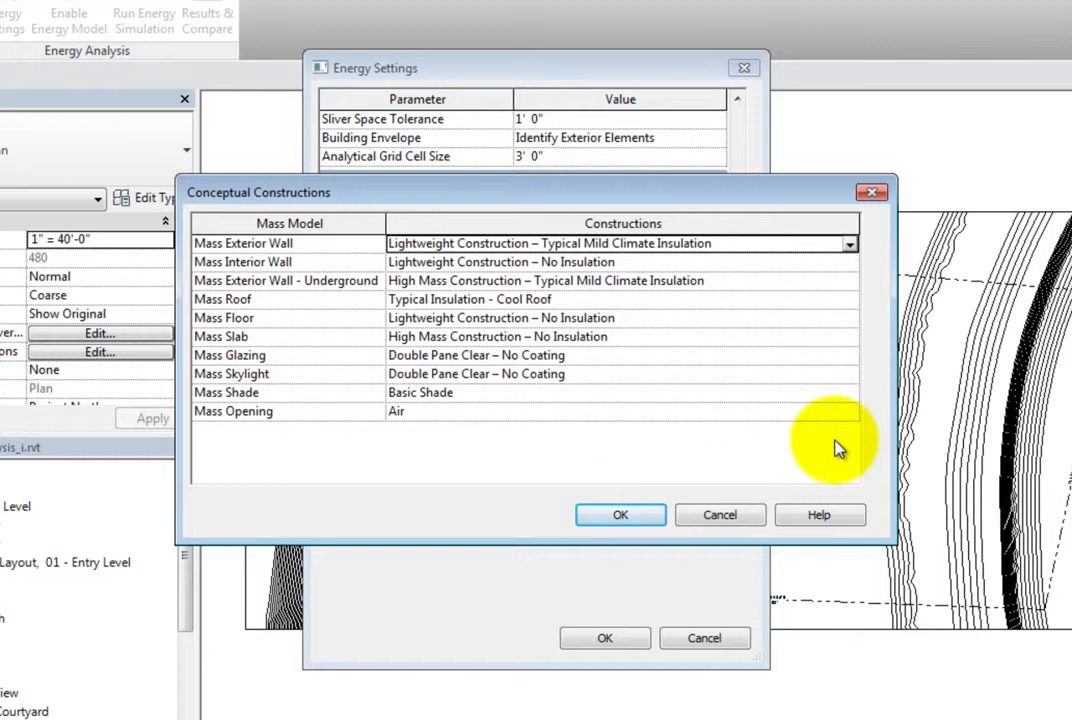
click(743, 245)
click(849, 244)
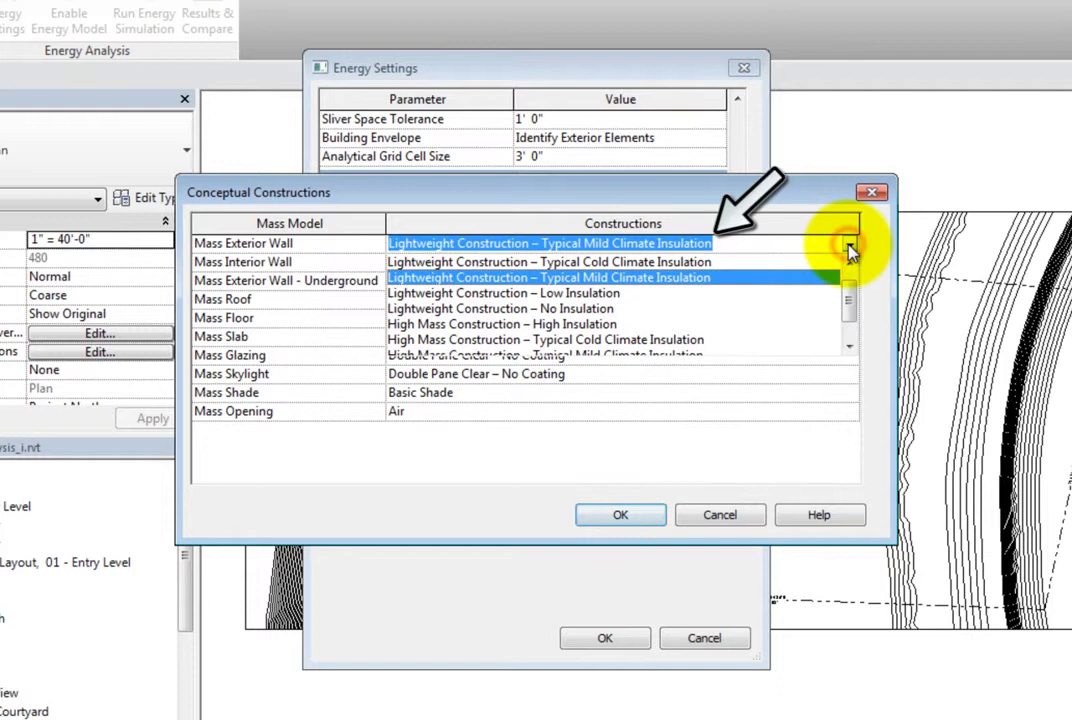
scroll(852, 285, up, 1)
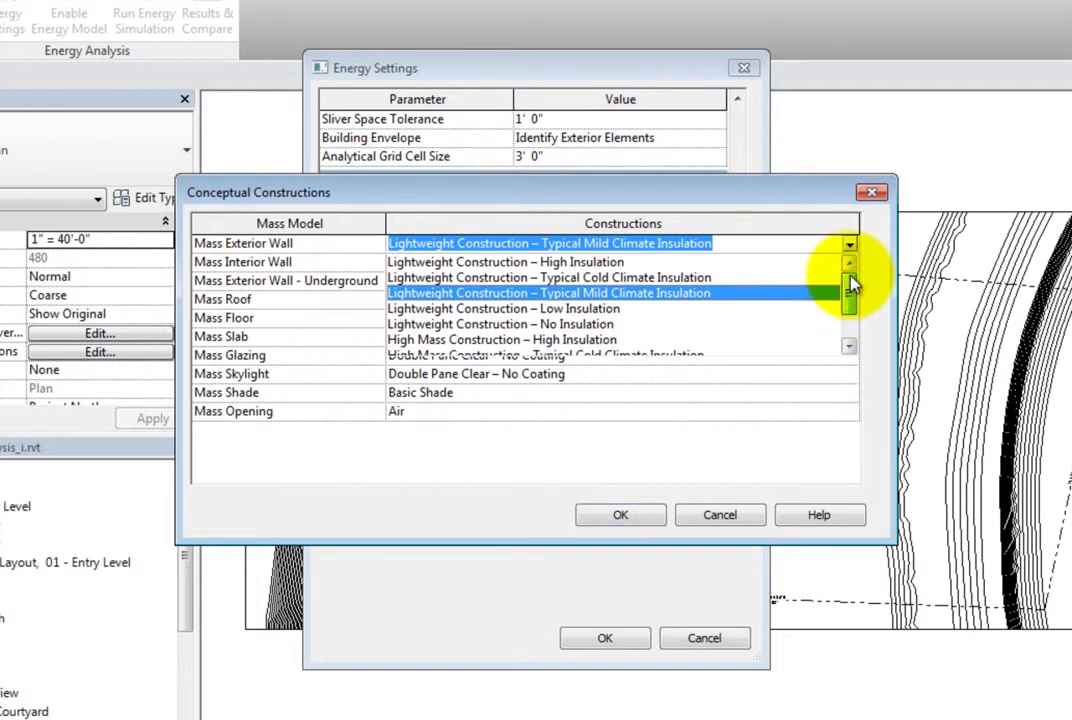
drag(852, 285, 849, 318)
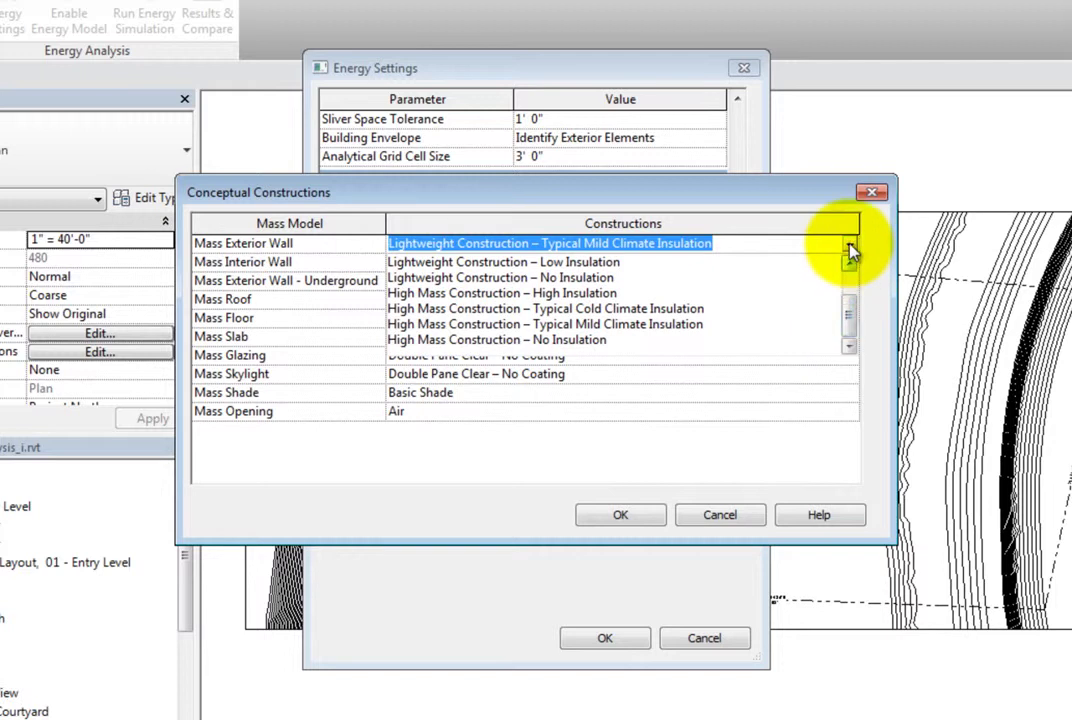
click(785, 246)
click(620, 514)
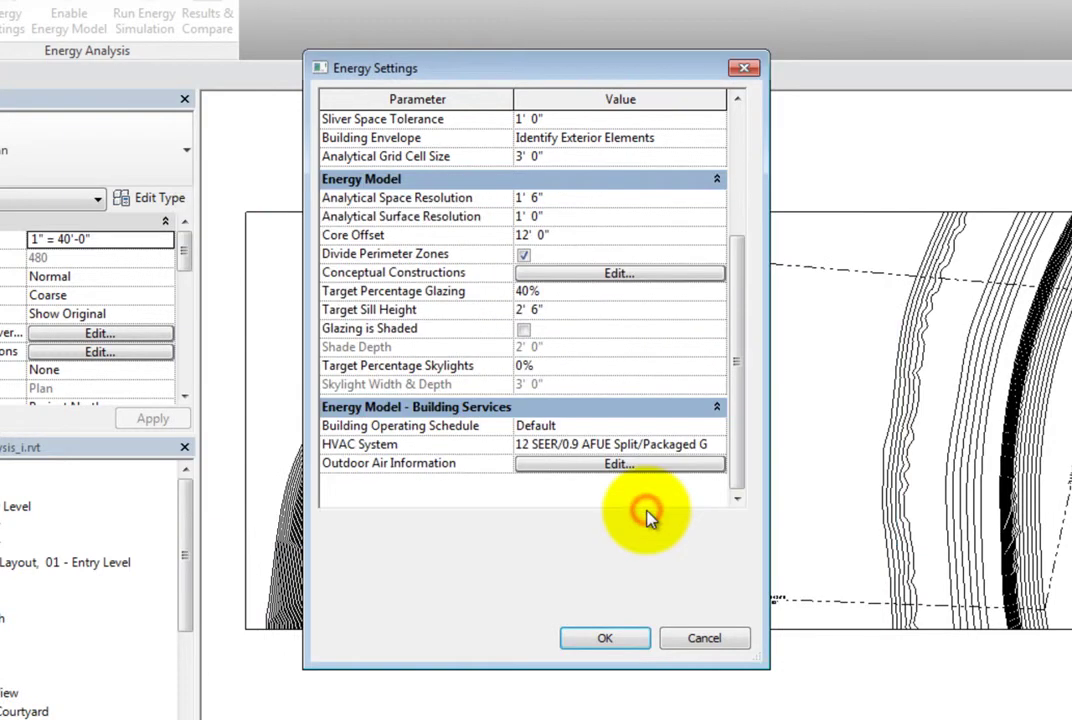
click(632, 237)
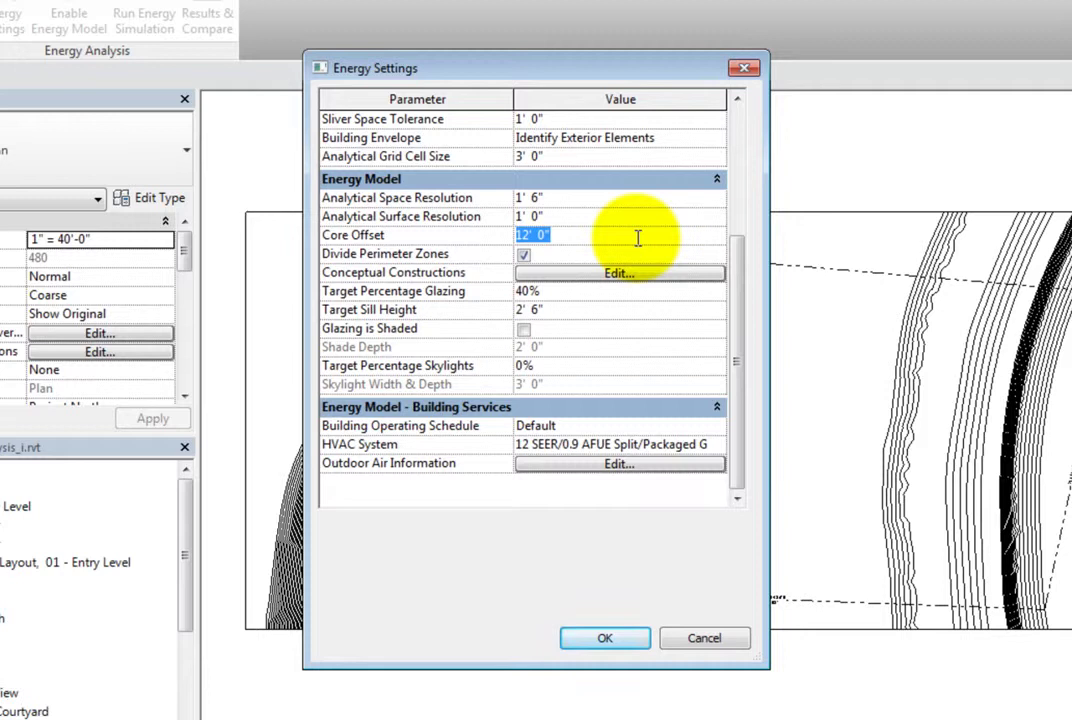
click(524, 258)
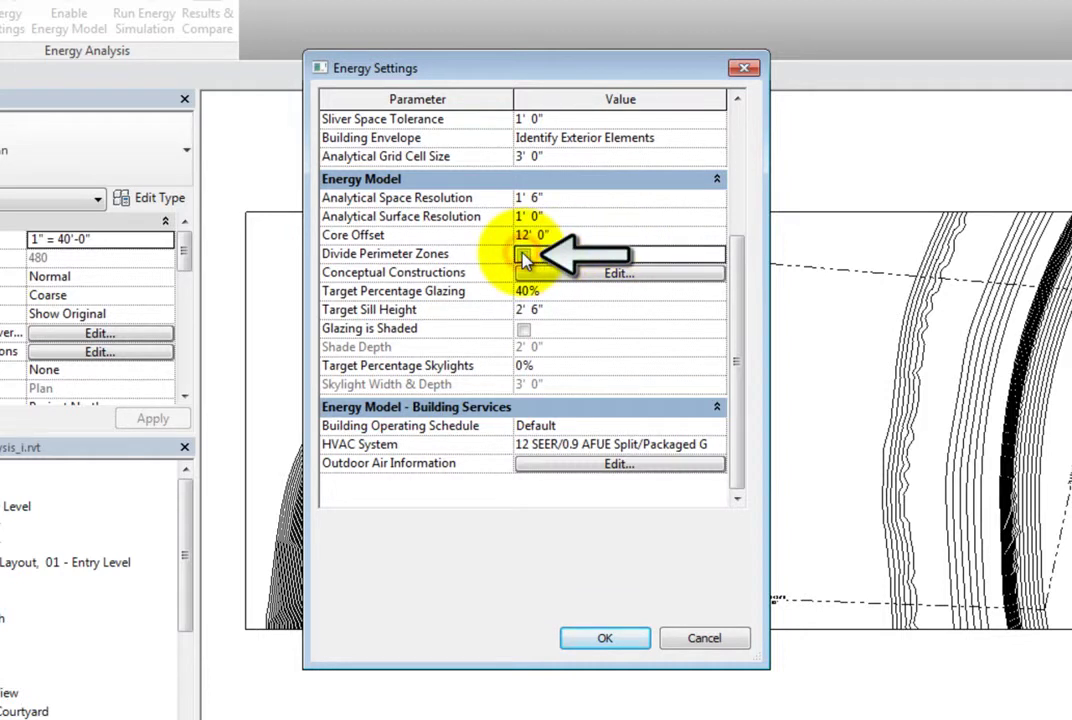
click(523, 255)
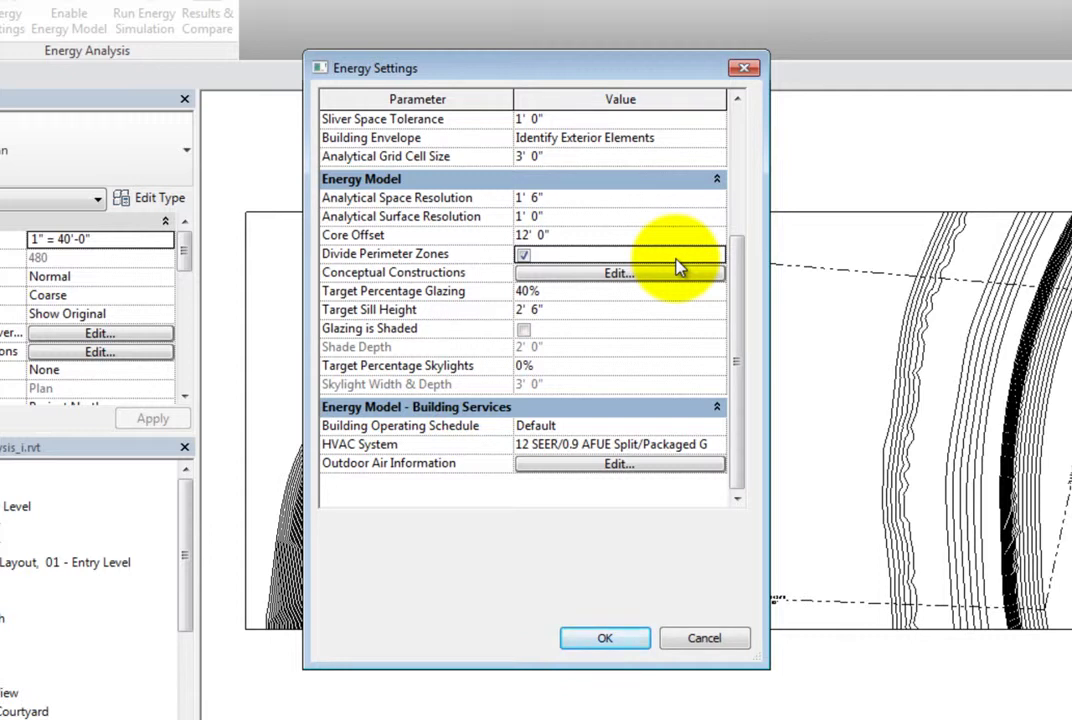
click(609, 292)
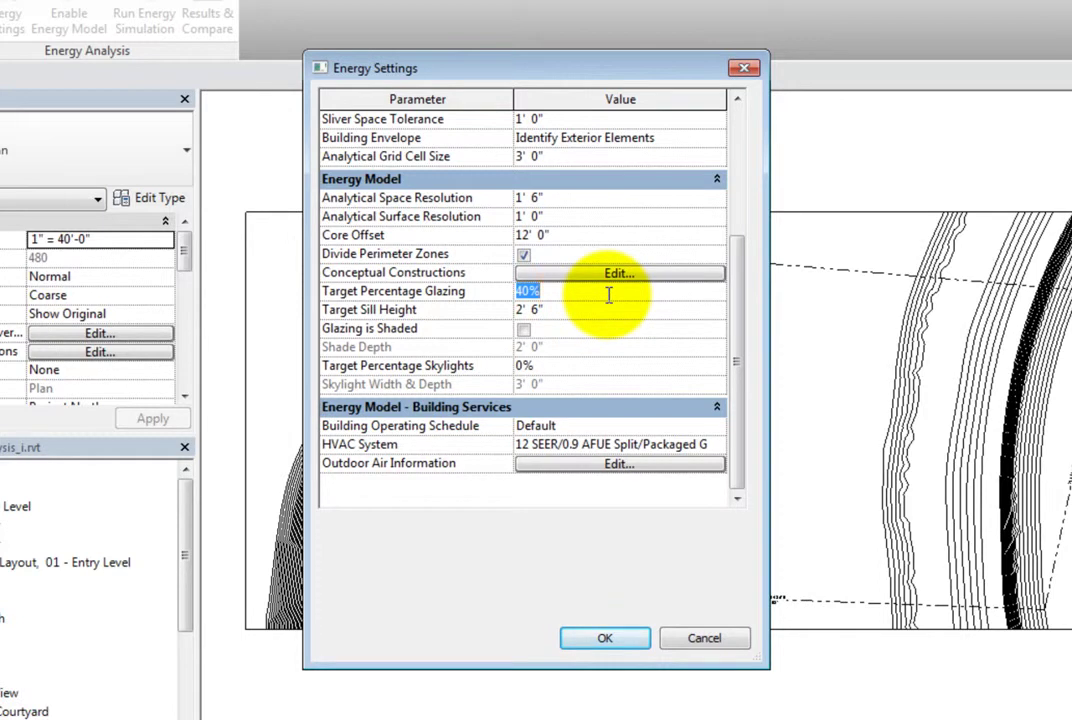
click(605, 311)
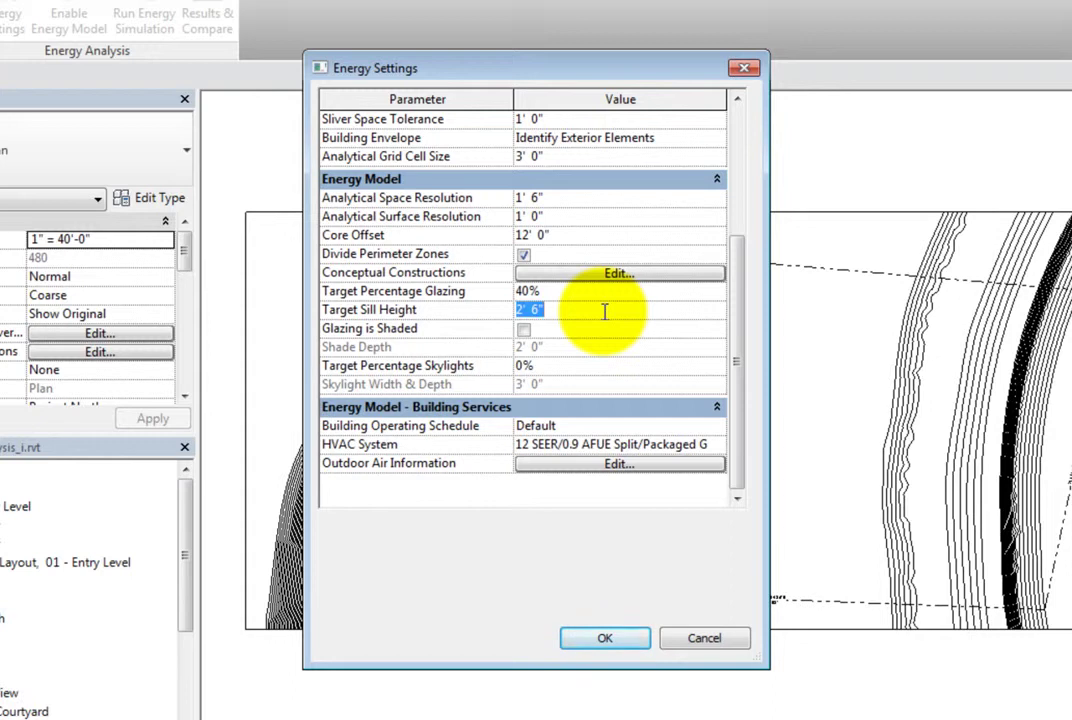
Shade the glazing at 2' 0" depth and set Target Percentage Skylights to 2% at 3' 0" size.
click(525, 335)
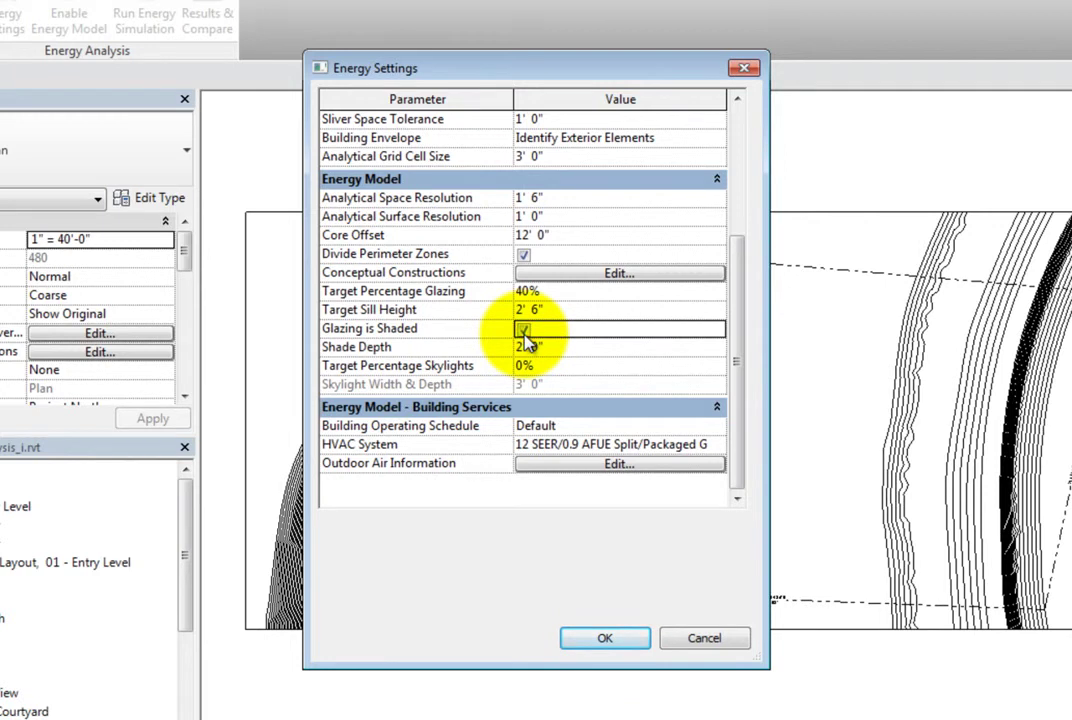
click(582, 347)
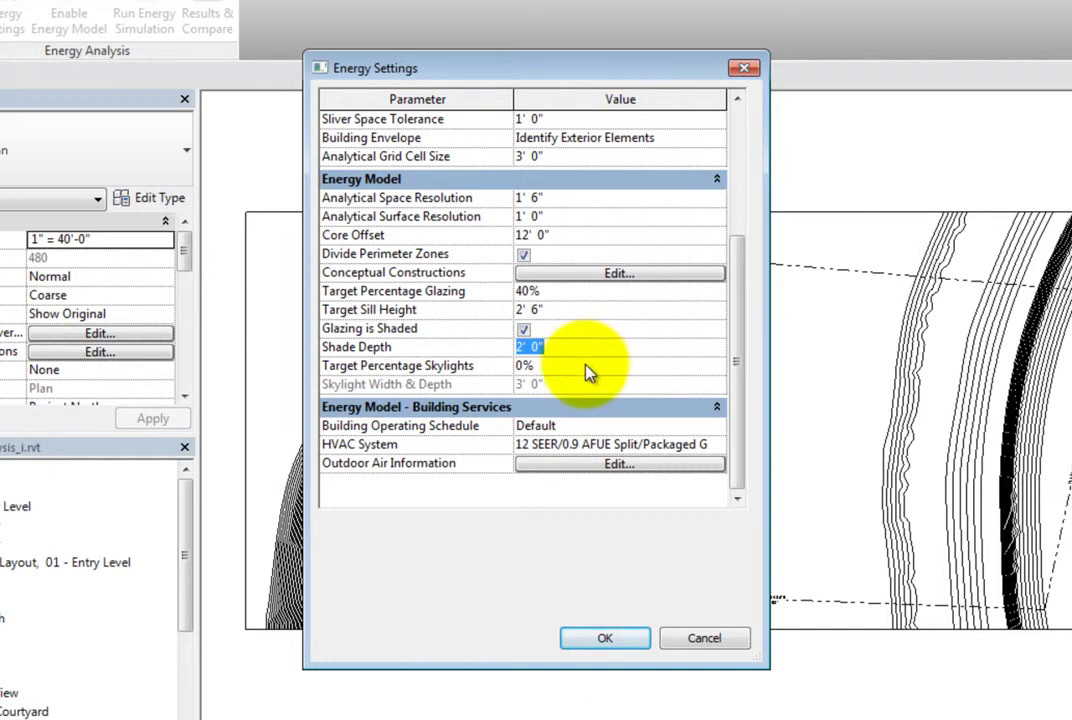
click(587, 365)
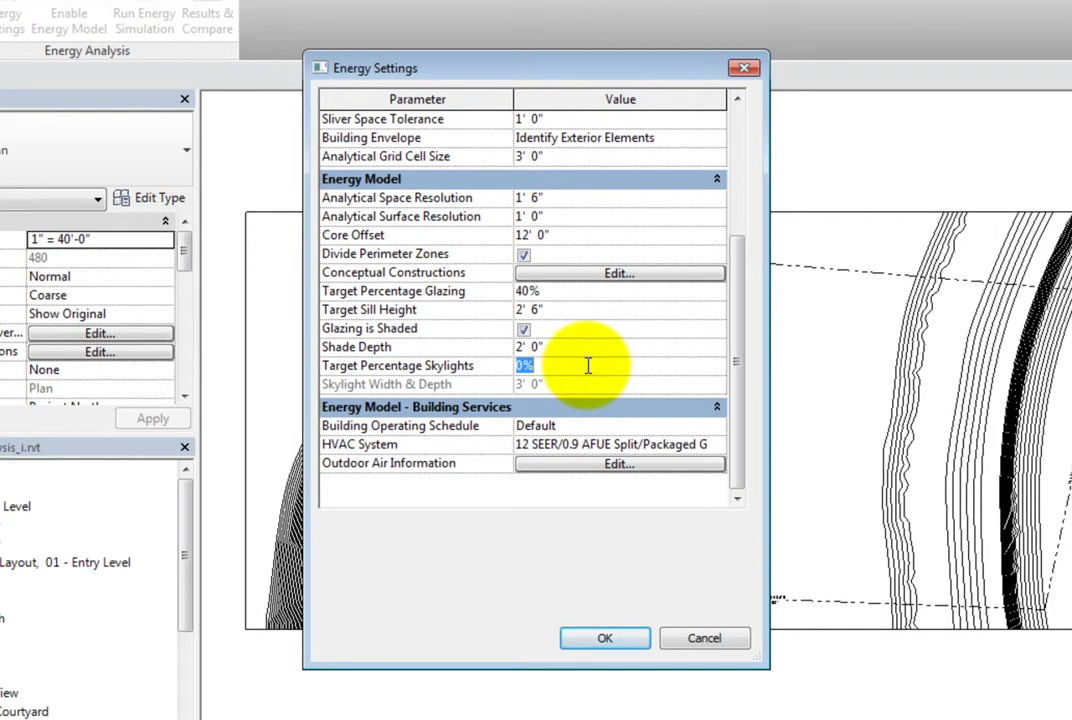
text(2)
click(585, 348)
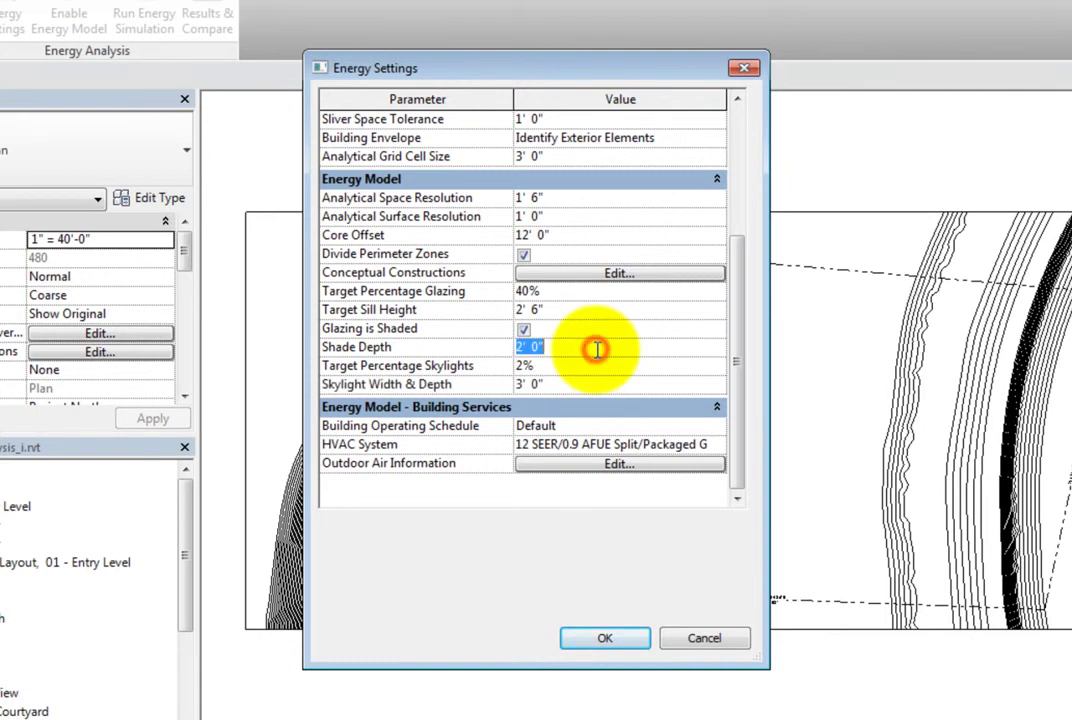
click(582, 388)
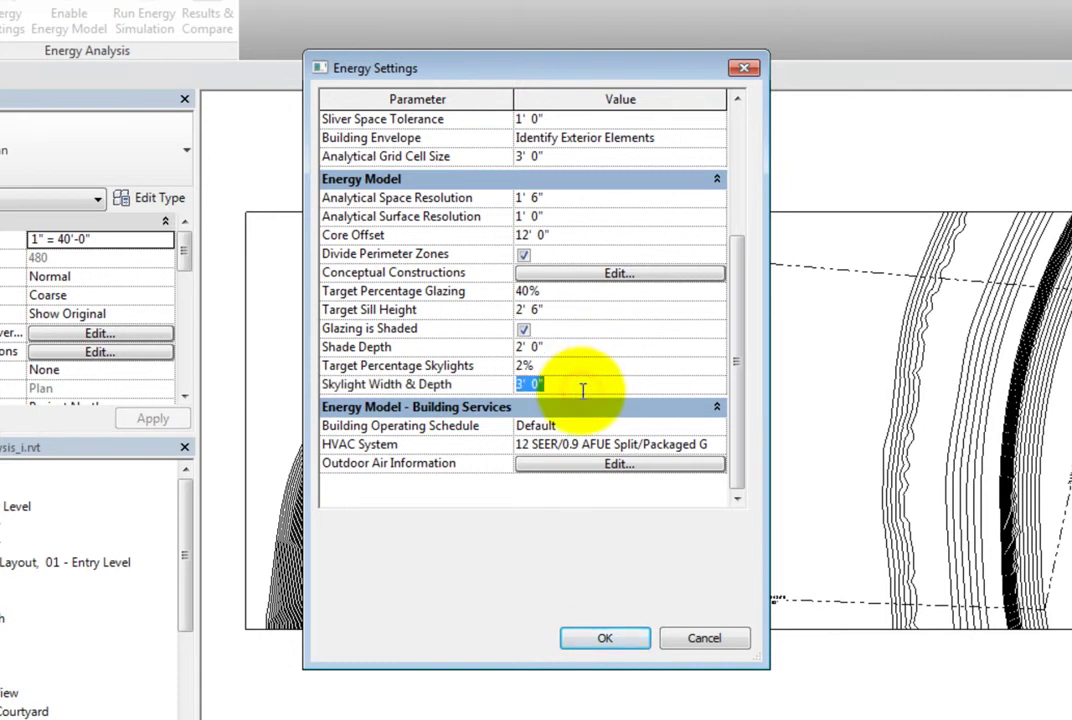